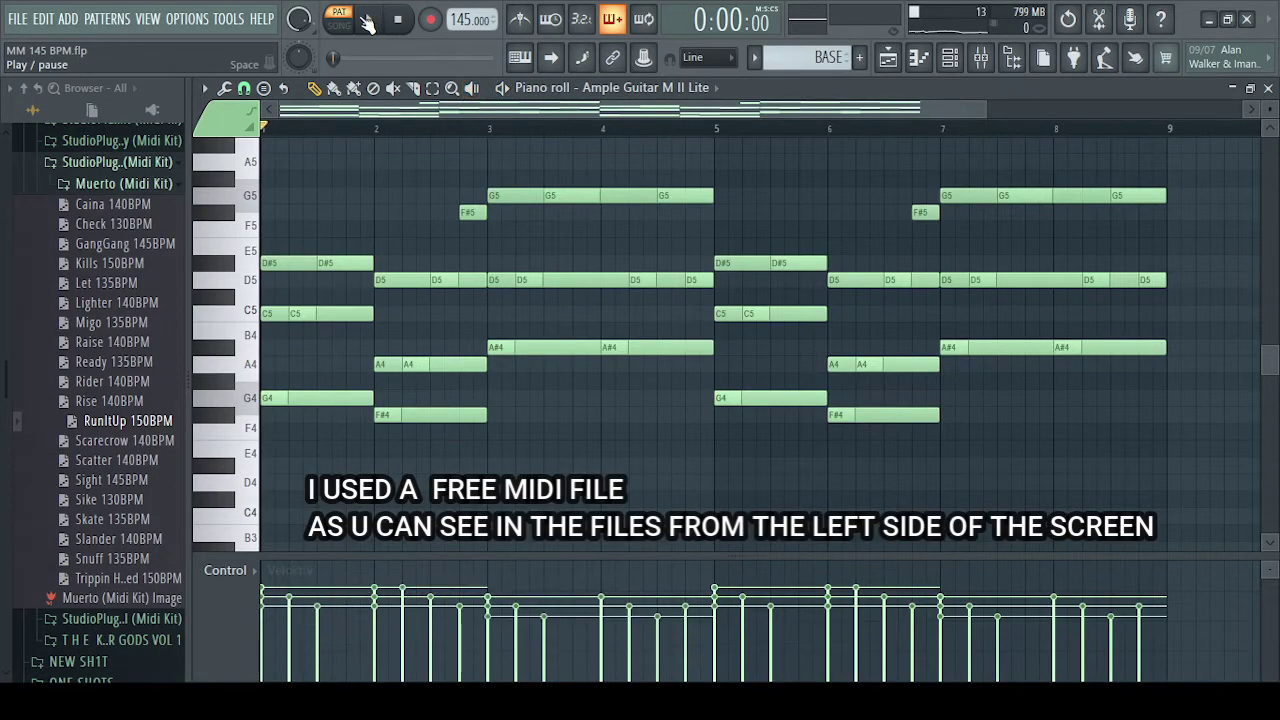
# Step: Play the BASE pattern and the Ample Guitar M II Lite pattern with its lower notes in the piano roll to compare them
pyautogui.click(371, 22)
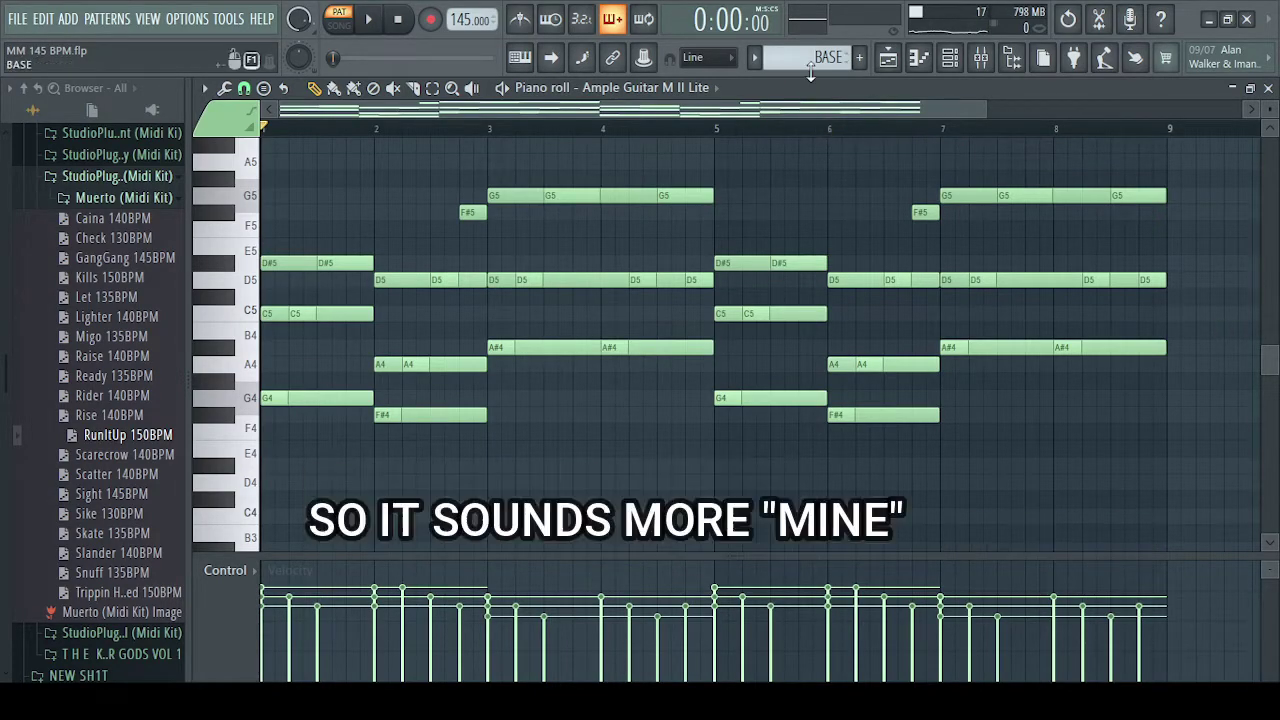
pyautogui.moveTo(806, 58); pyautogui.dragTo(806, 48)
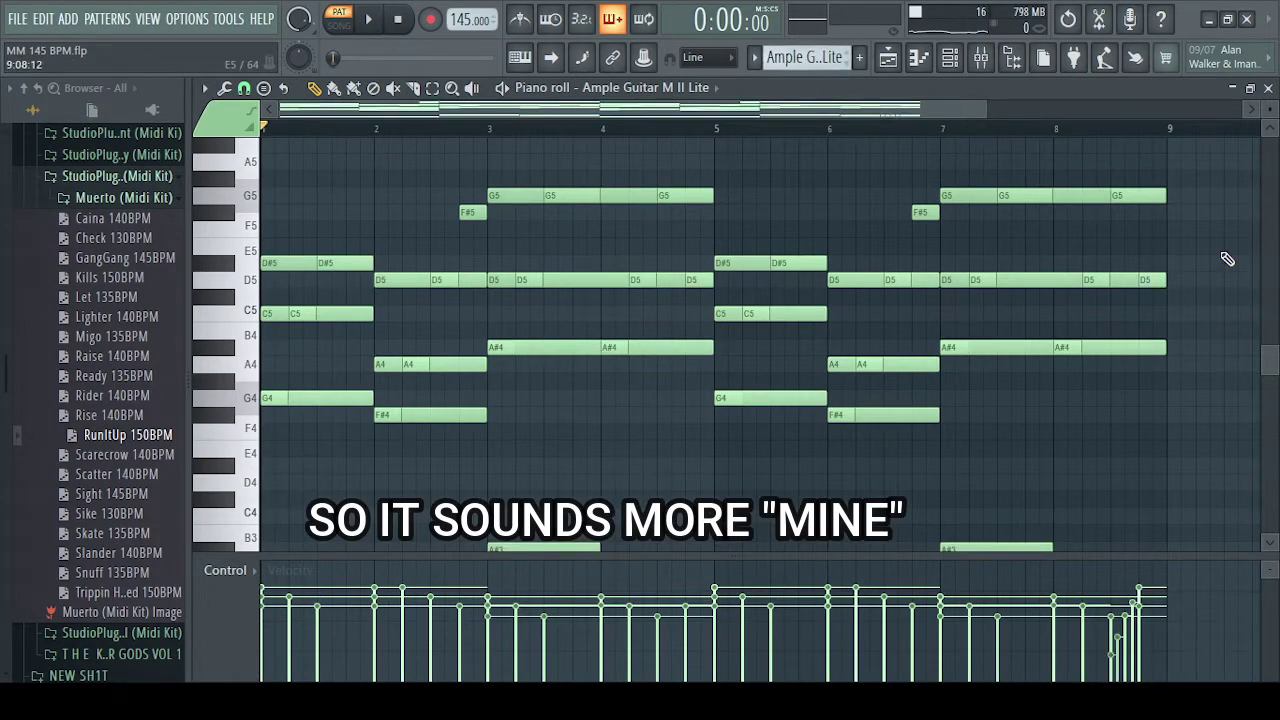
pyautogui.moveTo(1267, 358); pyautogui.dragTo(1272, 390)
pyautogui.scroll(1, 1272, 390)
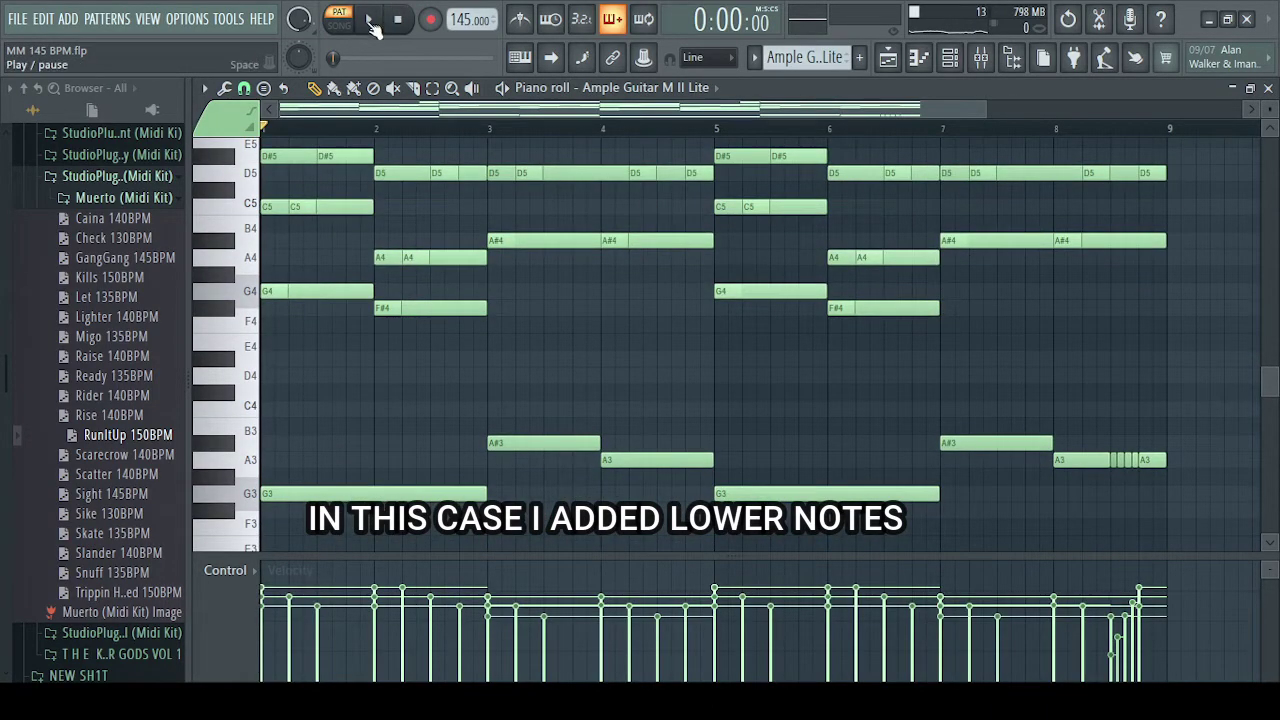
pyautogui.click(369, 20)
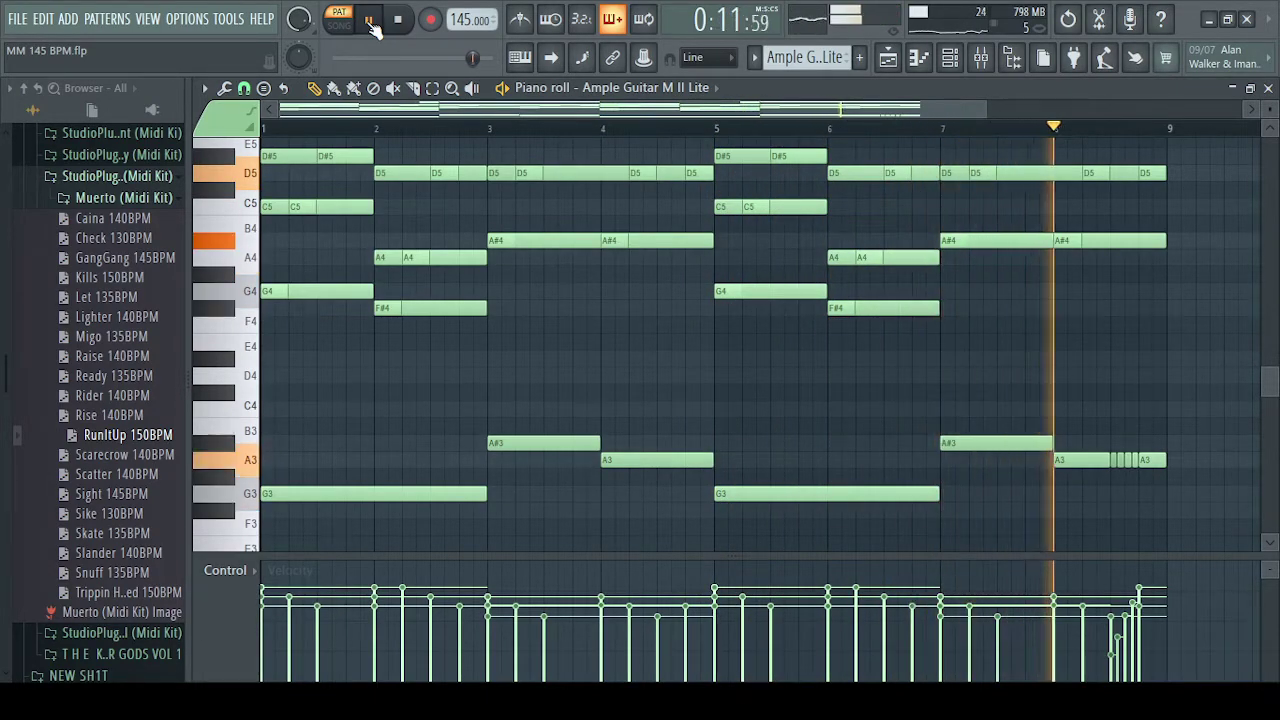
pyautogui.click(371, 23)
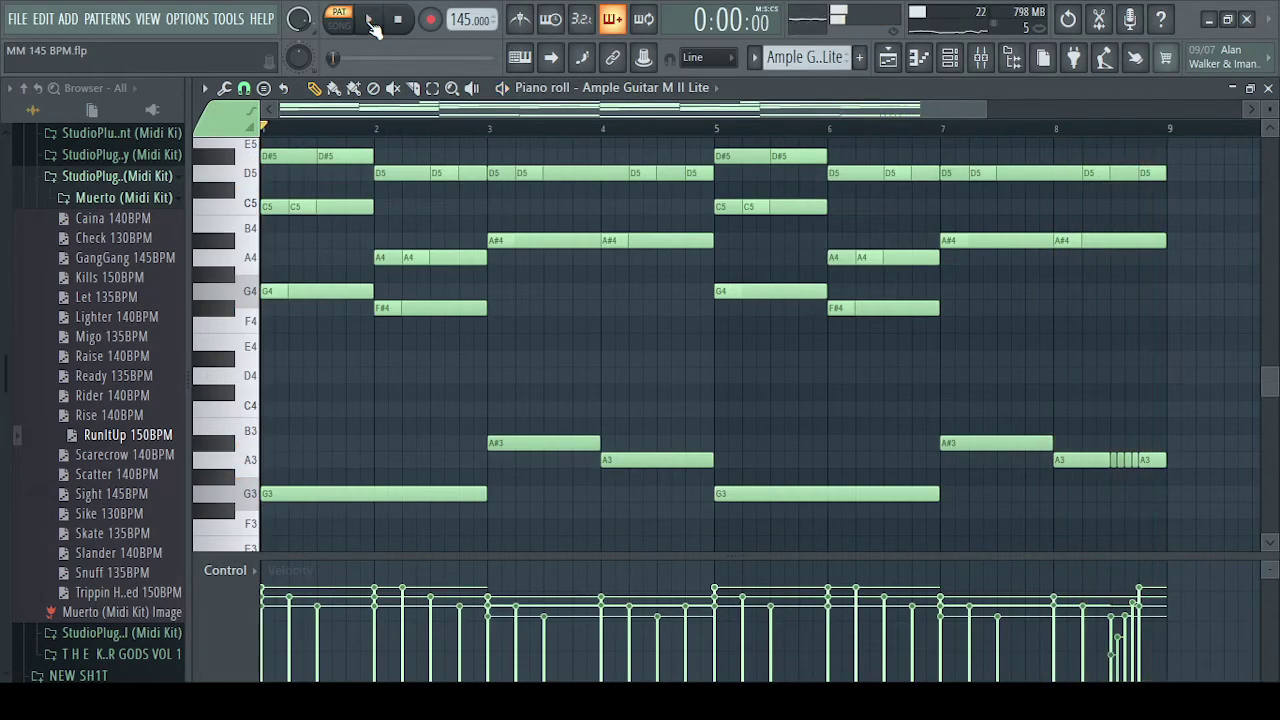
# Step: Inspect the Ample Guitar M II Lite mixer track's effects: the Fruity Parametric EQ 2 instances, Fruity Chorus and Fruity Reeverb 2
pyautogui.click(983, 58)
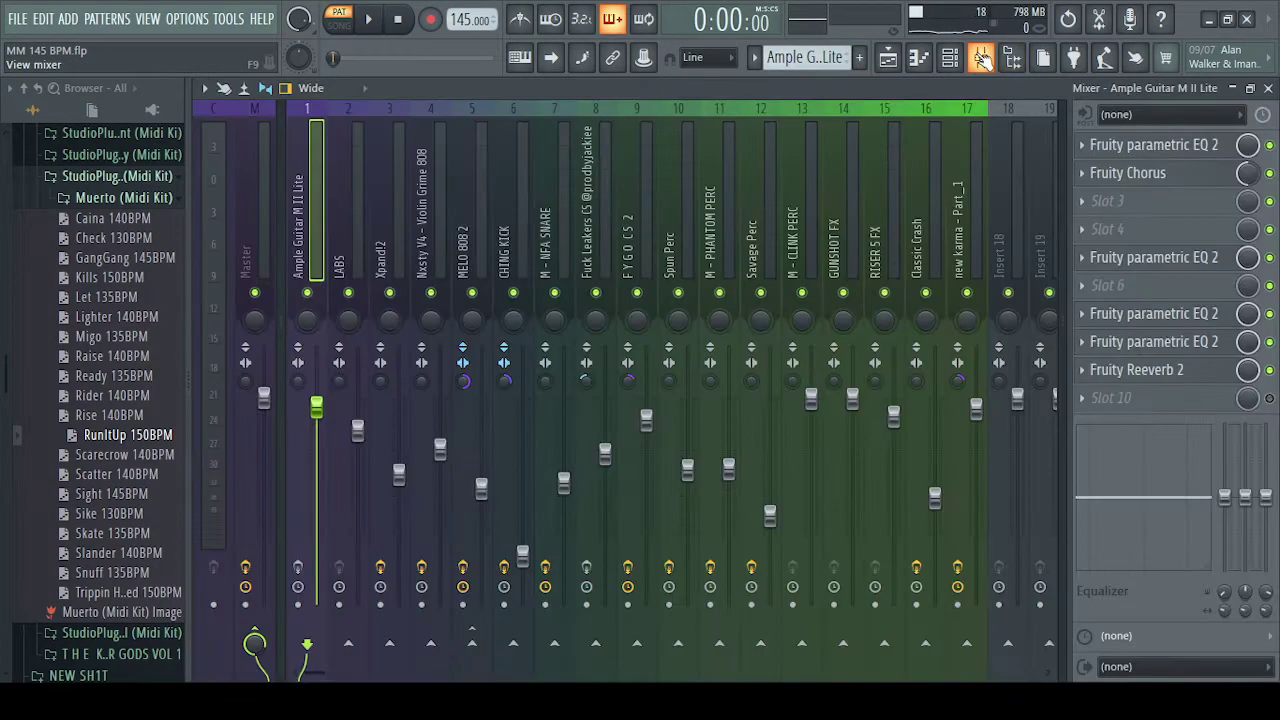
pyautogui.click(1152, 147)
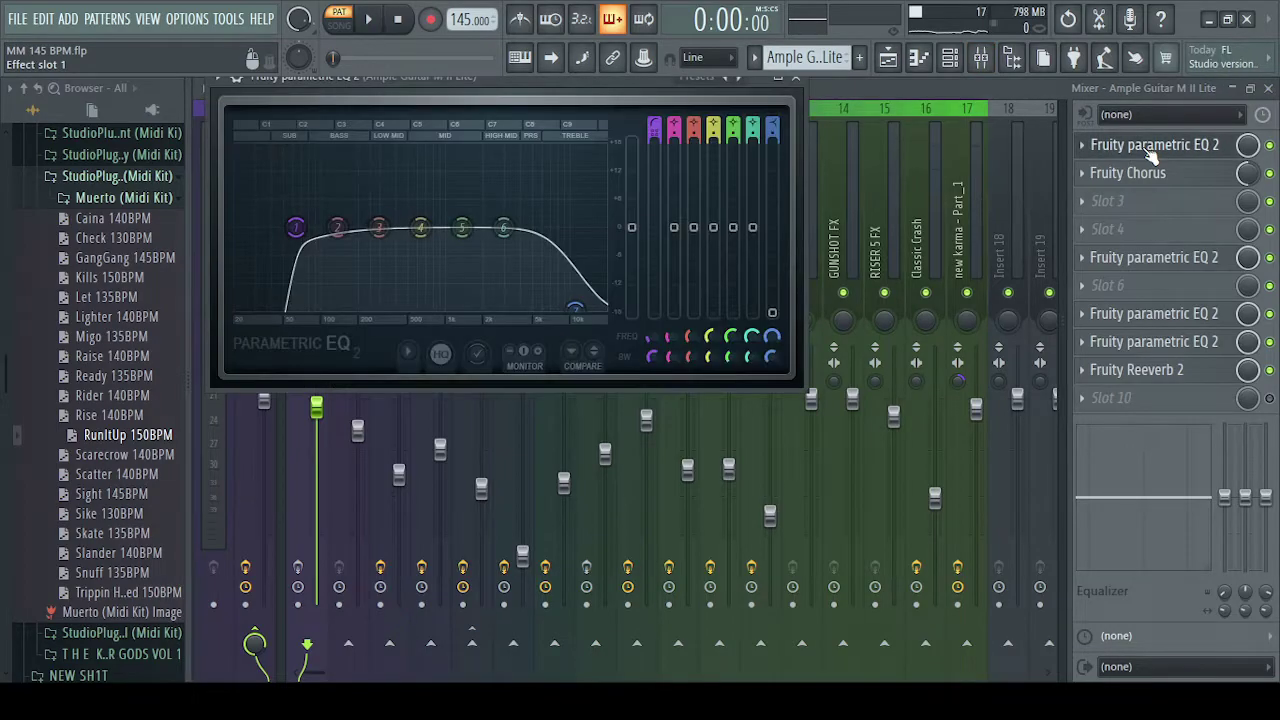
pyautogui.click(1150, 183)
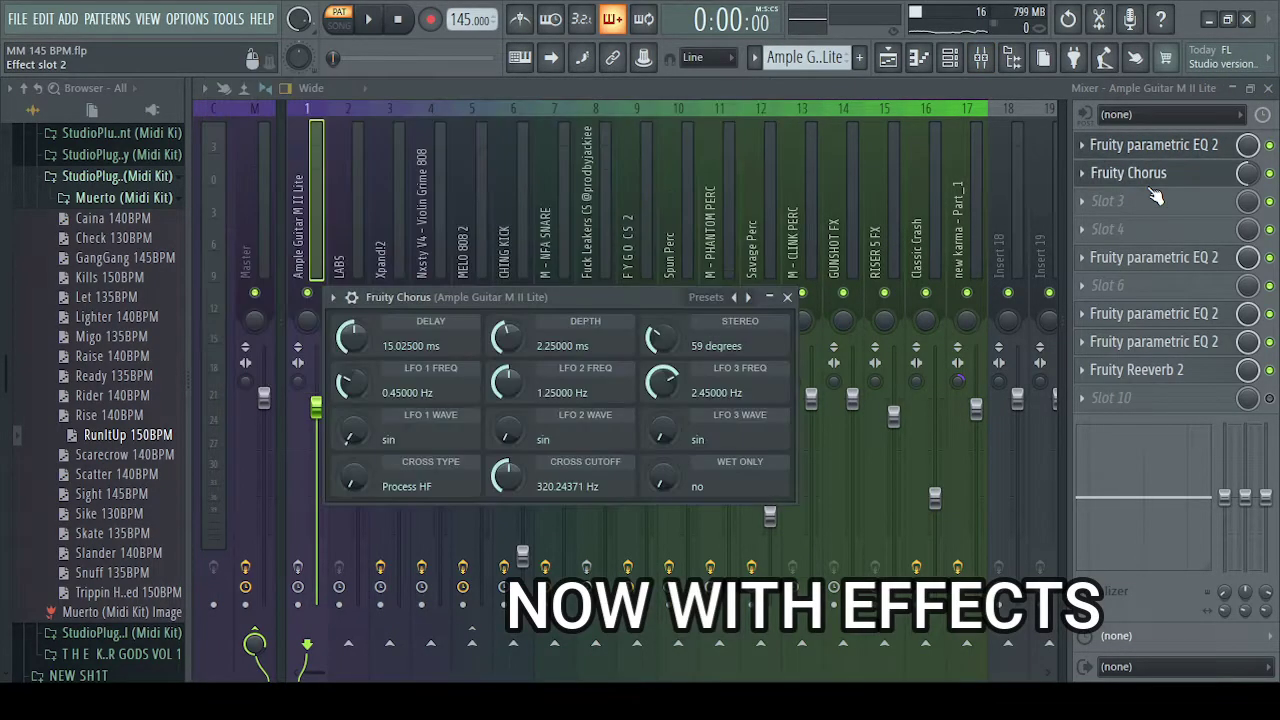
pyautogui.click(1136, 266)
pyautogui.click(1130, 320)
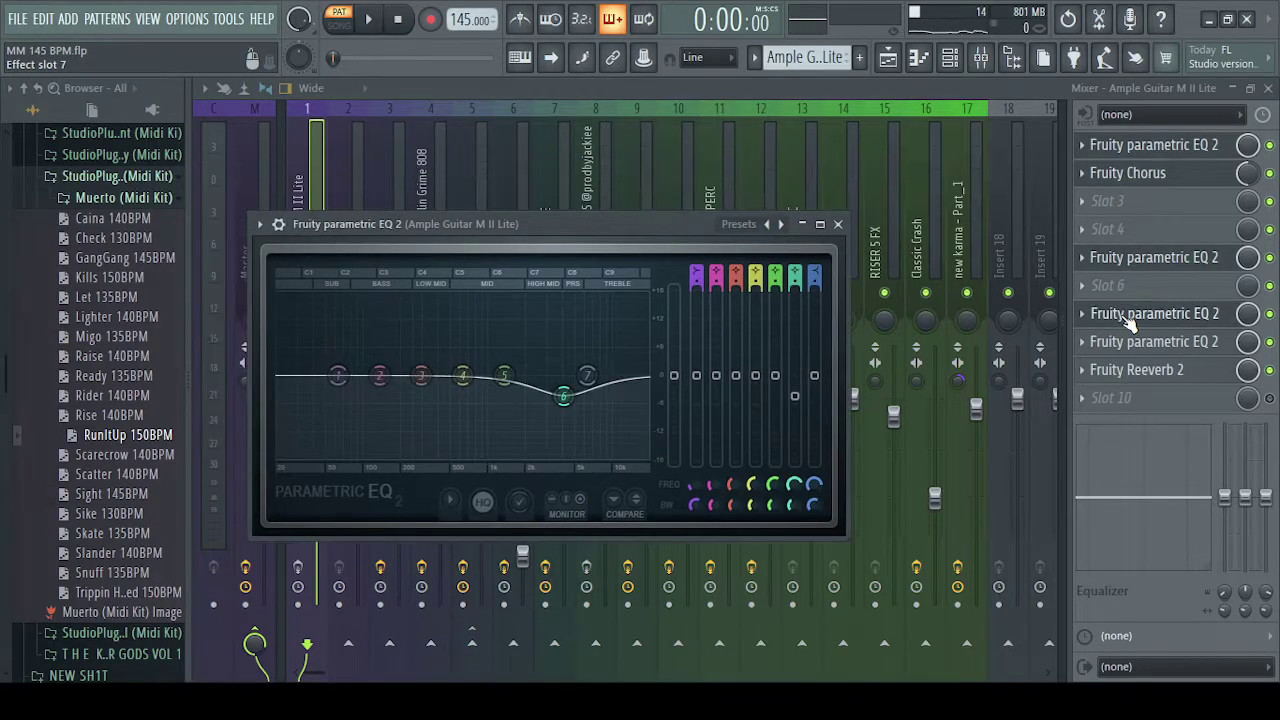
pyautogui.click(1133, 352)
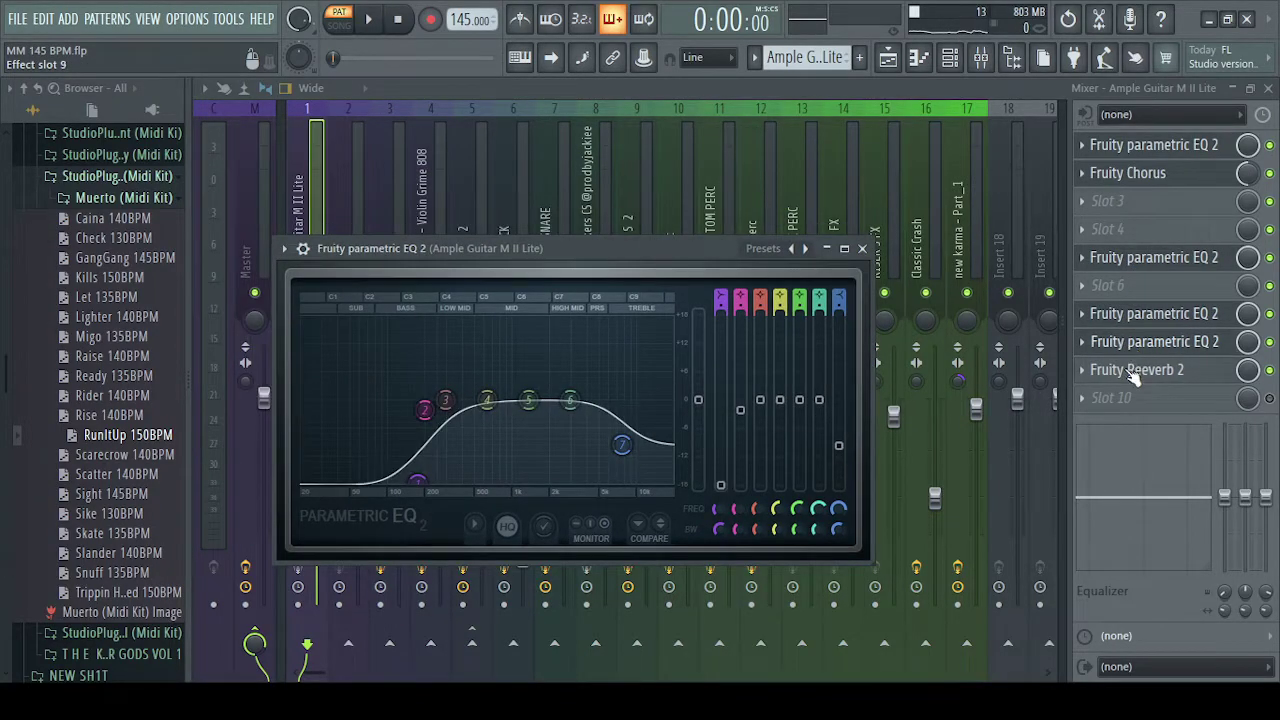
pyautogui.click(1135, 372)
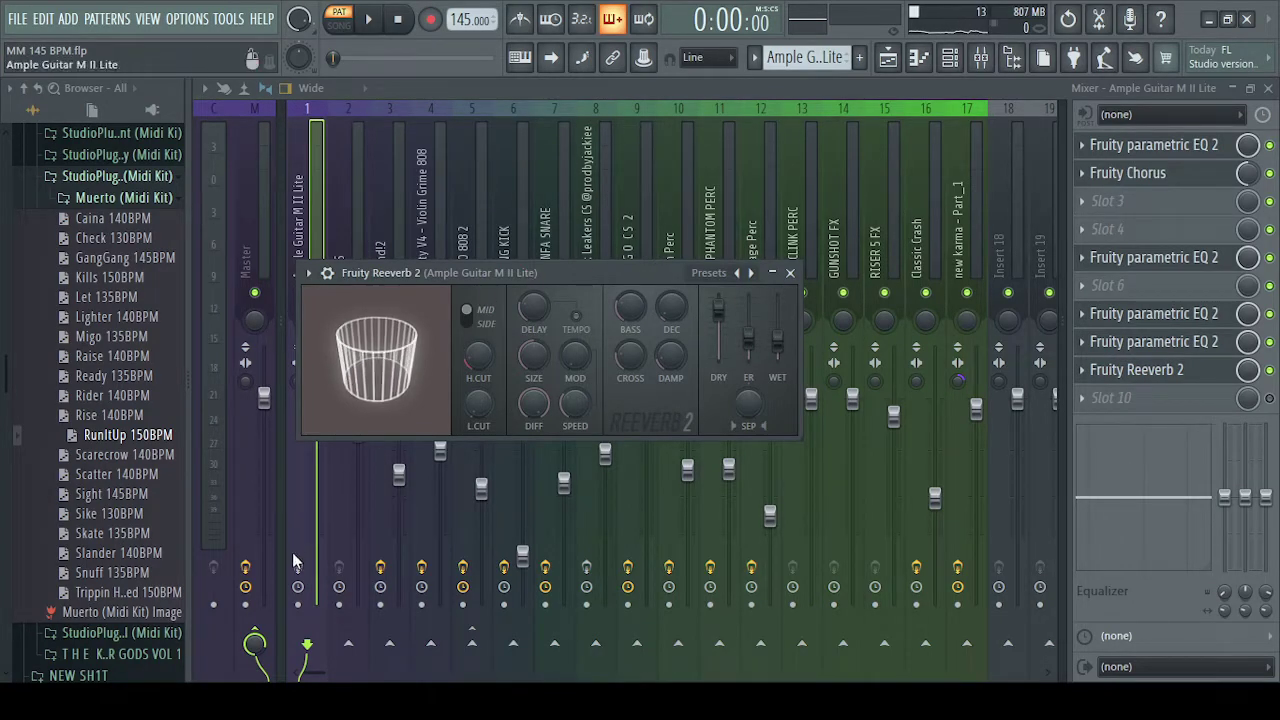
# Step: Listen to the guitar pattern with its effects active while viewing the first Fruity Parametric EQ 2, and stop playback
pyautogui.click(369, 20)
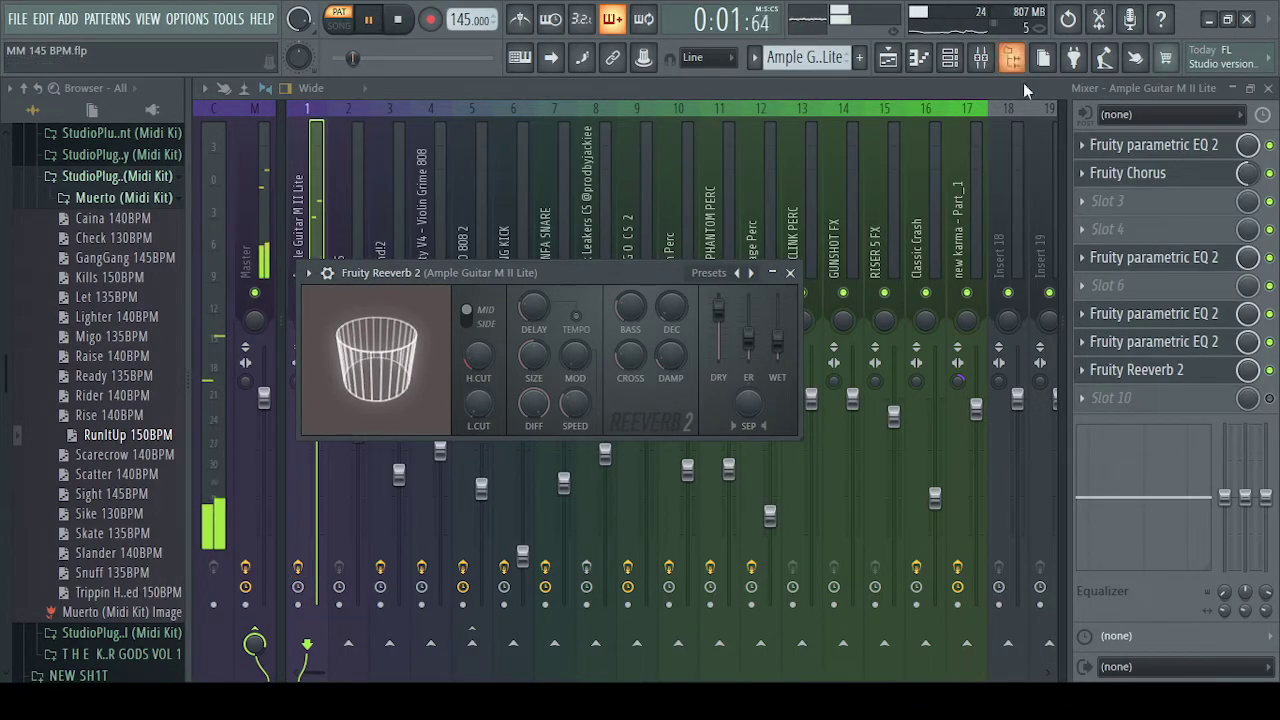
pyautogui.click(1175, 147)
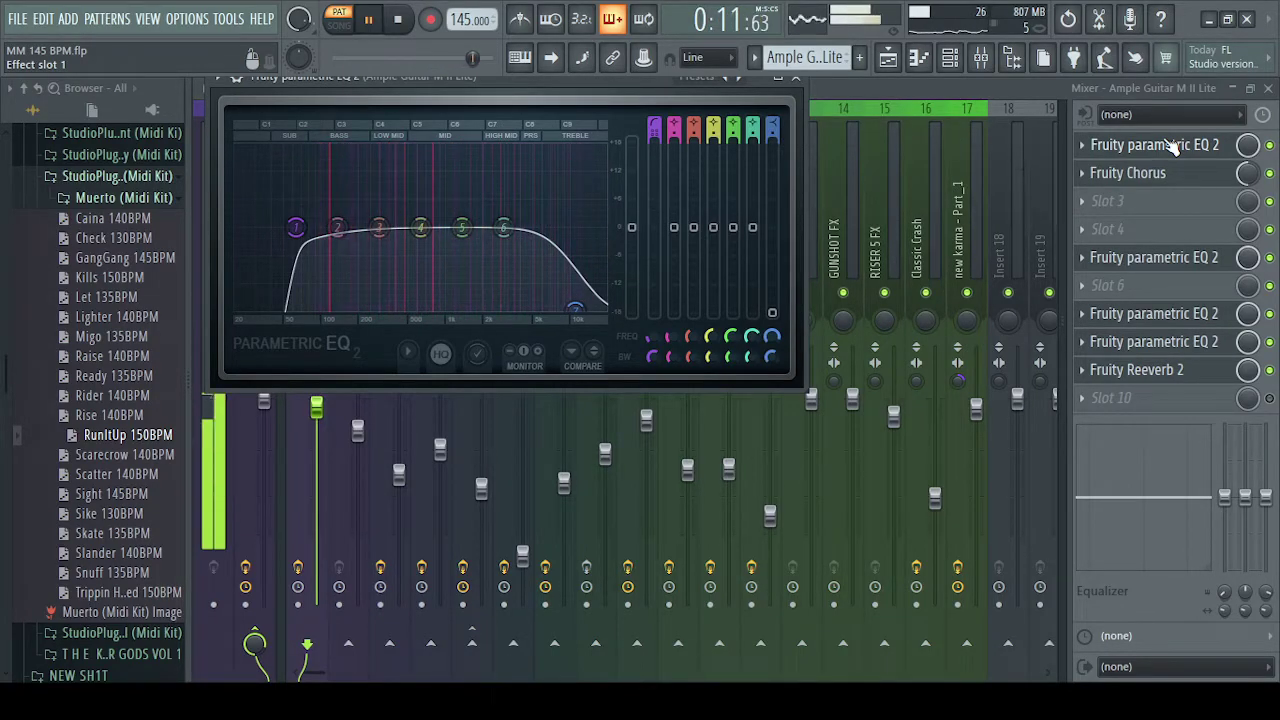
pyautogui.press('space')
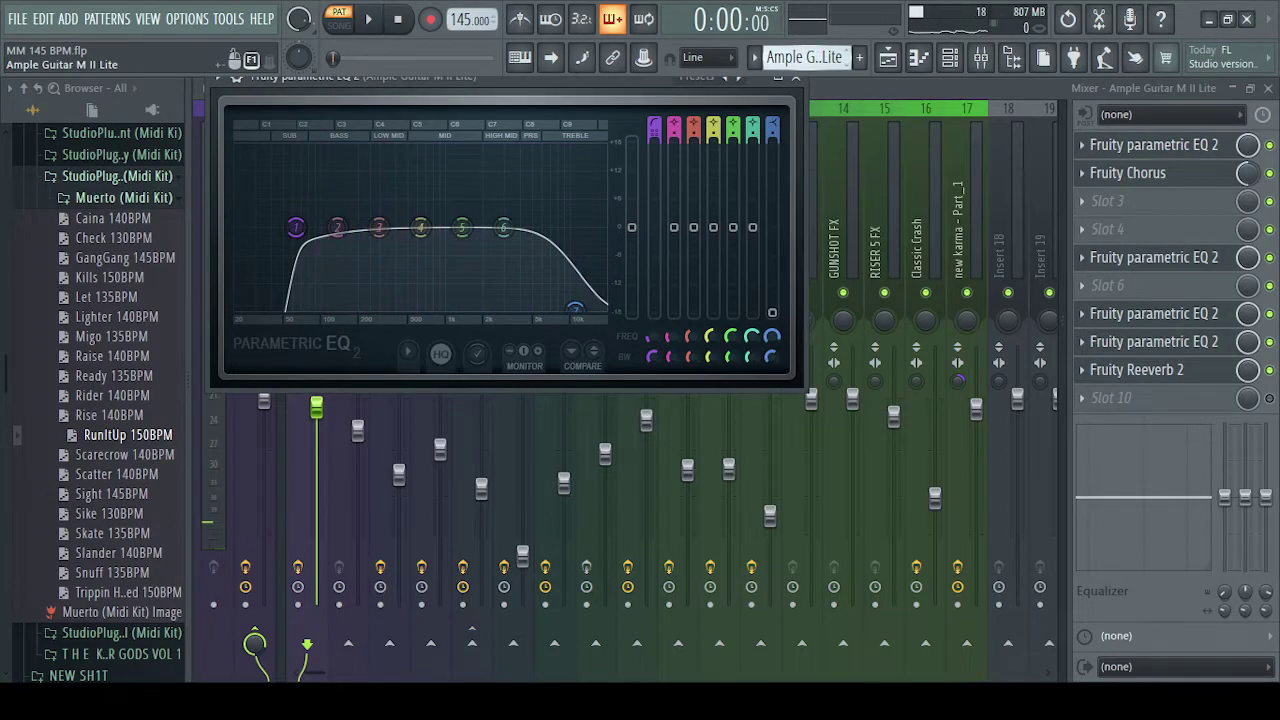
# Step: Show the LABS pattern's notes in the piano roll and play the pattern through
pyautogui.click(1268, 89)
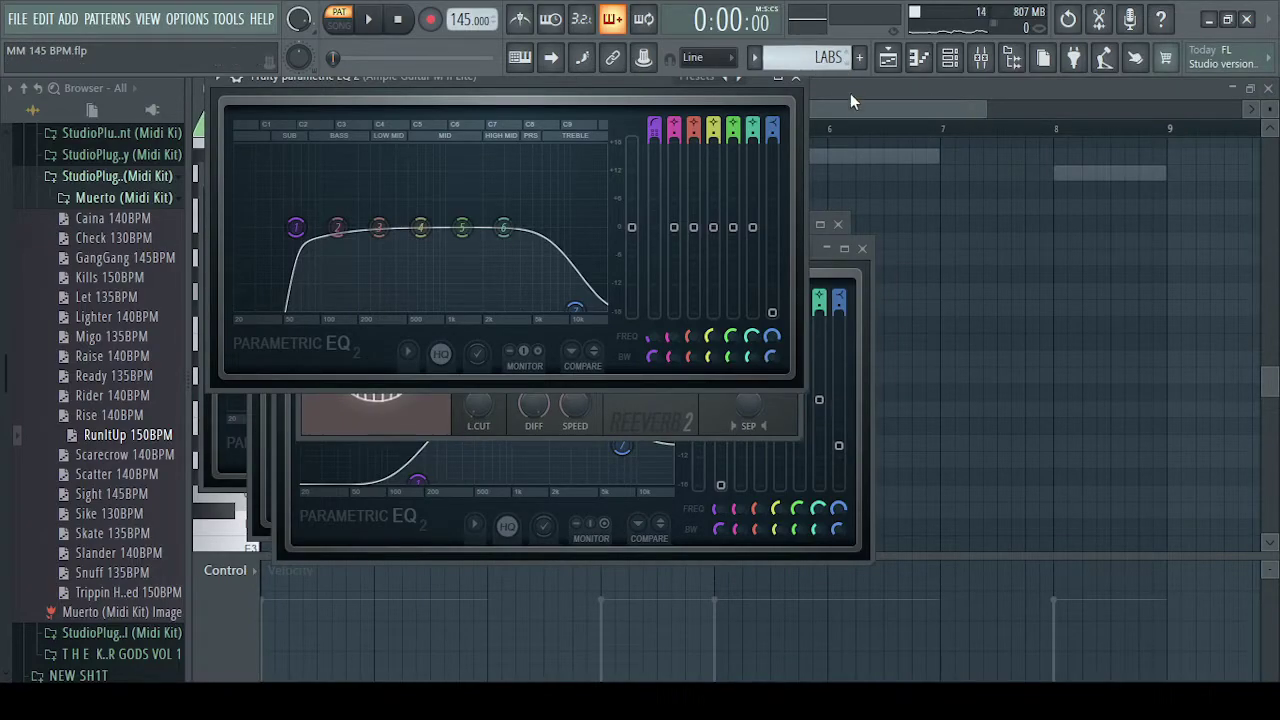
pyautogui.click(849, 100)
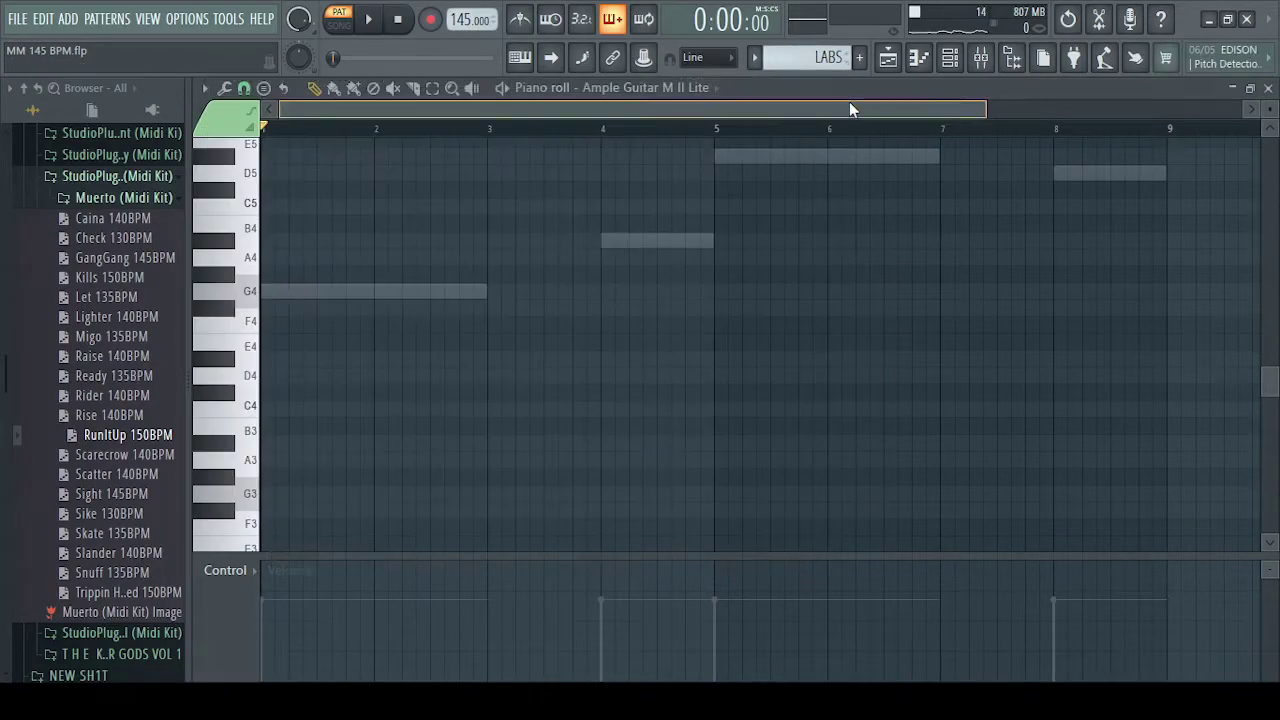
pyautogui.rightClick(658, 328)
pyautogui.rightClick(658, 328)
pyautogui.moveTo(1271, 384)
pyautogui.mouseDown()
pyautogui.moveTo(1271, 337)
pyautogui.moveTo(1271, 360)
pyautogui.mouseUp()
pyautogui.click(370, 21)
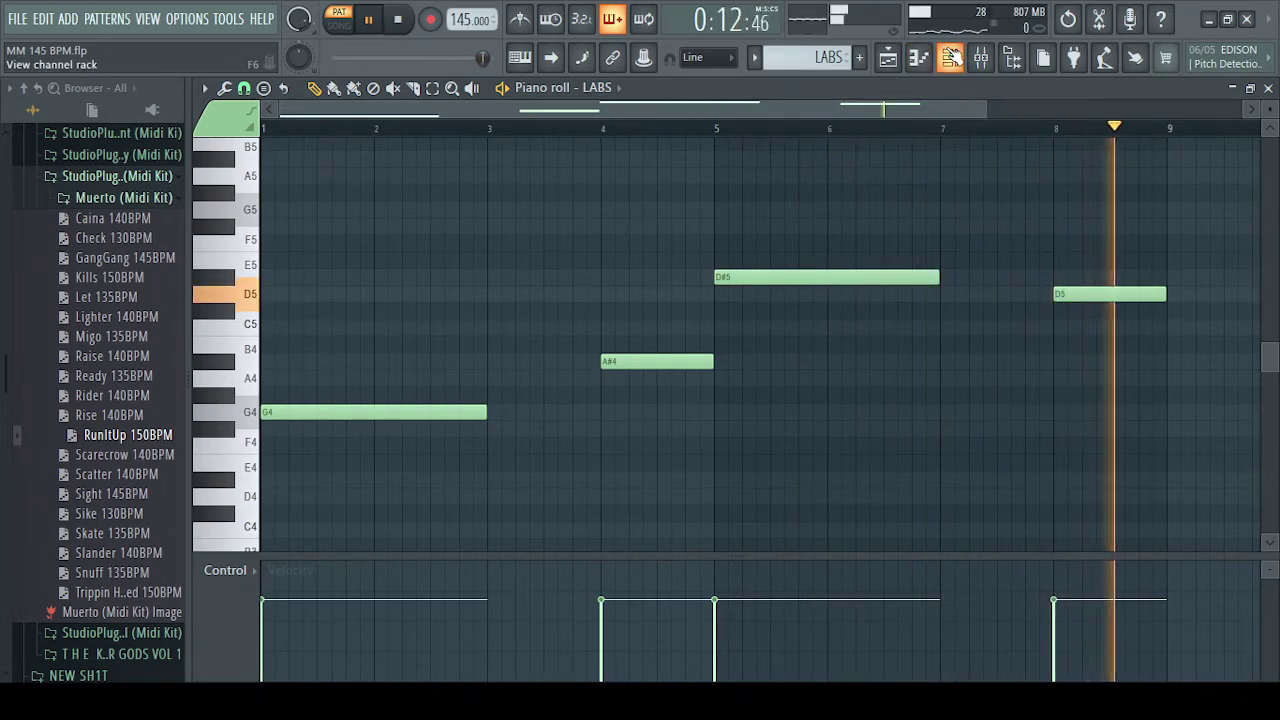
pyautogui.press('space')
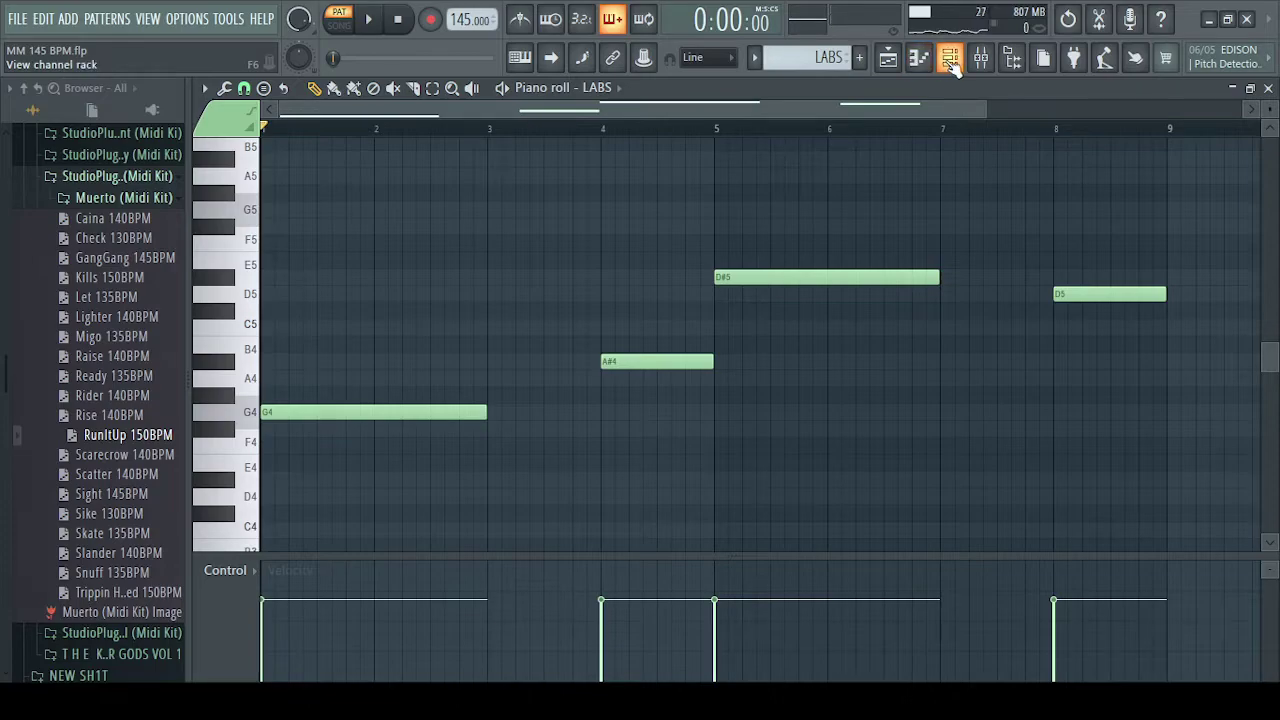
# Step: Inspect the LABS instrument's Choir: Long preset and its mixer track's effect slots
pyautogui.click(950, 60)
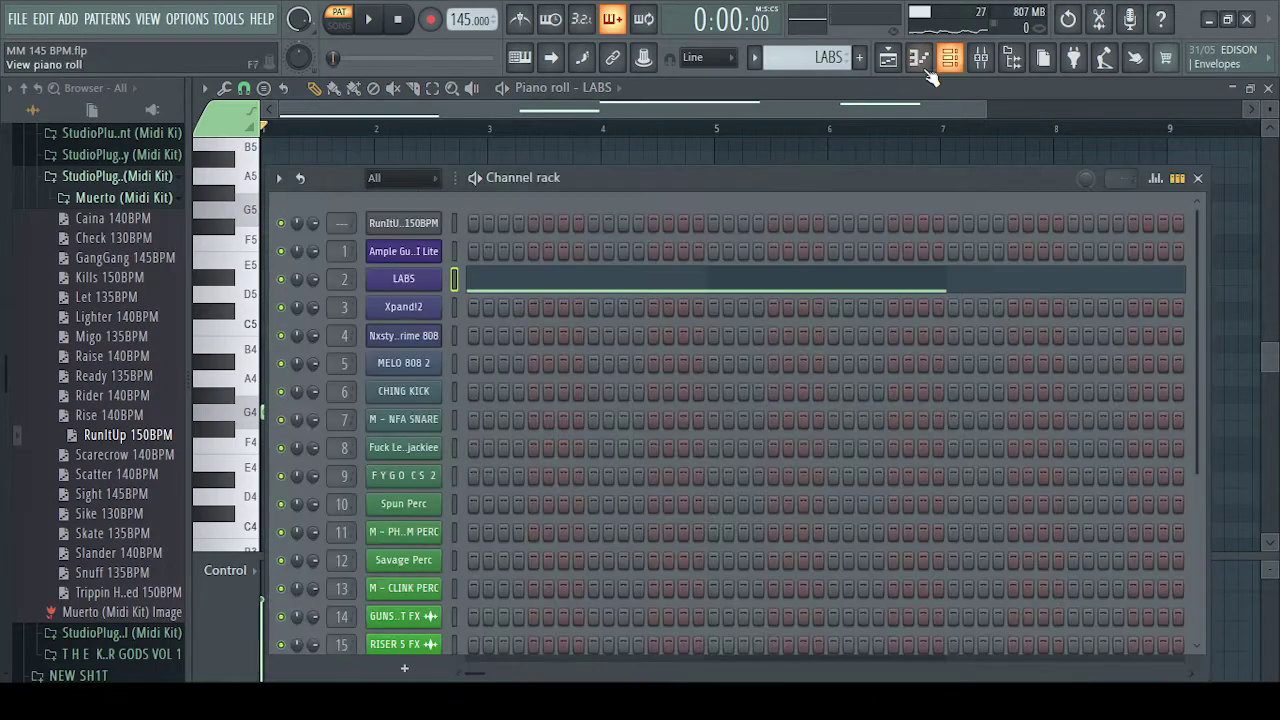
pyautogui.click(413, 281)
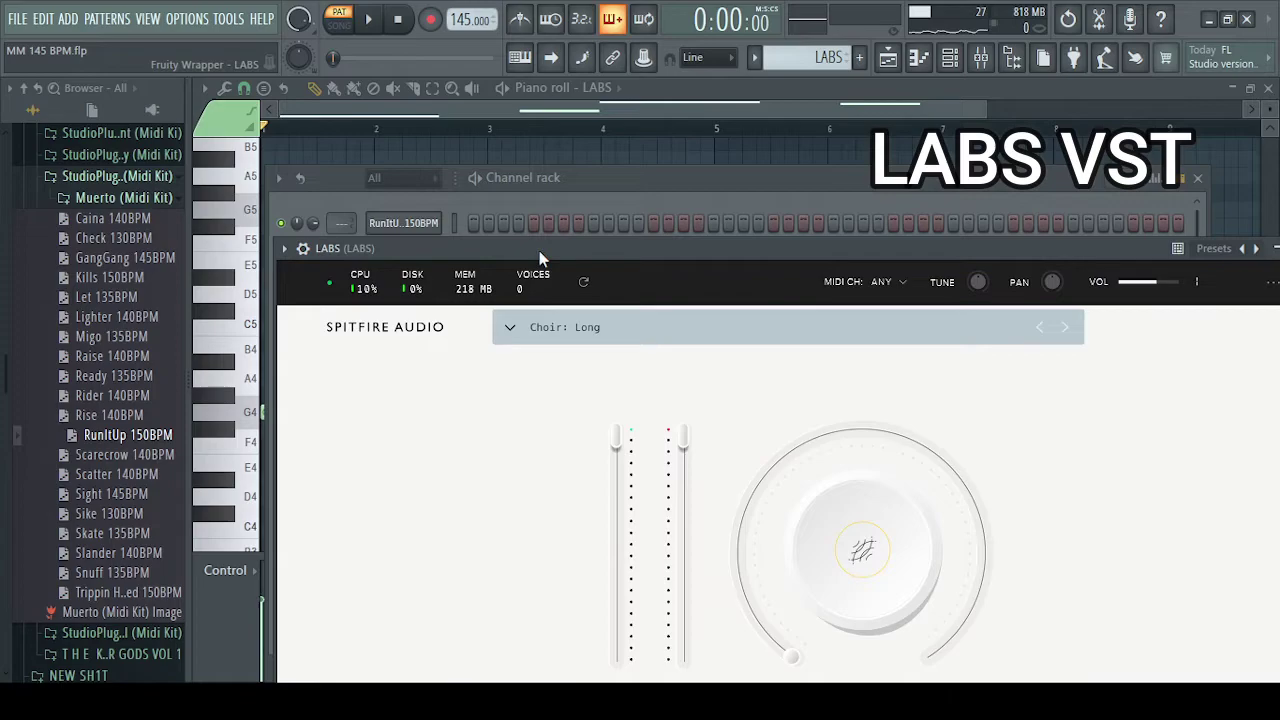
pyautogui.moveTo(539, 251); pyautogui.dragTo(512, 134)
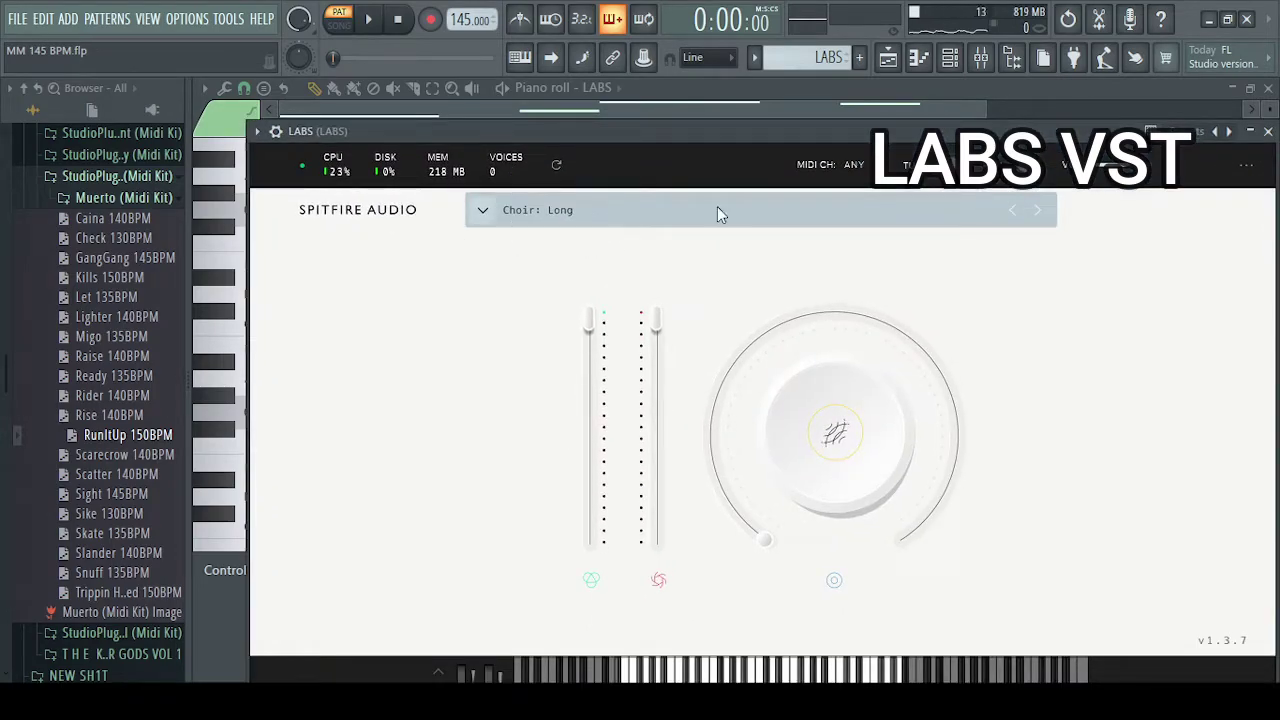
pyautogui.click(981, 60)
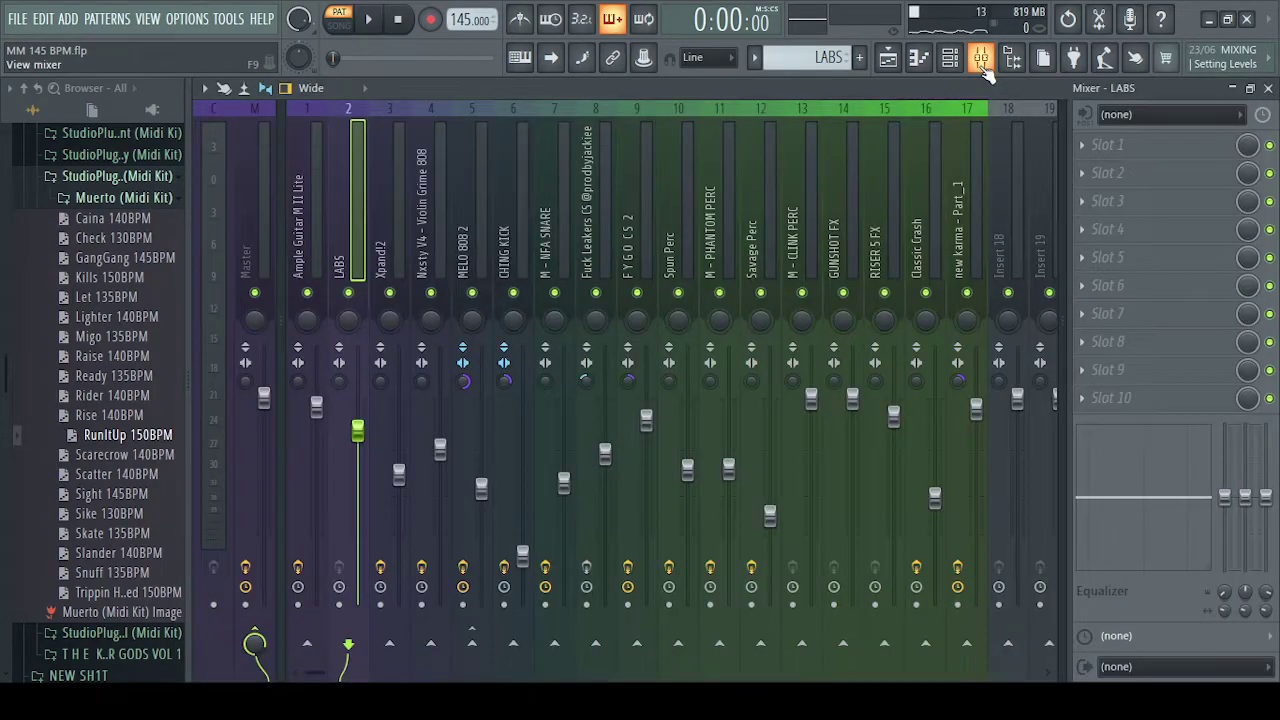
# Step: Switch off the Xpand!2 mixer track's effects and play its pattern dry in the piano roll
pyautogui.click(377, 202)
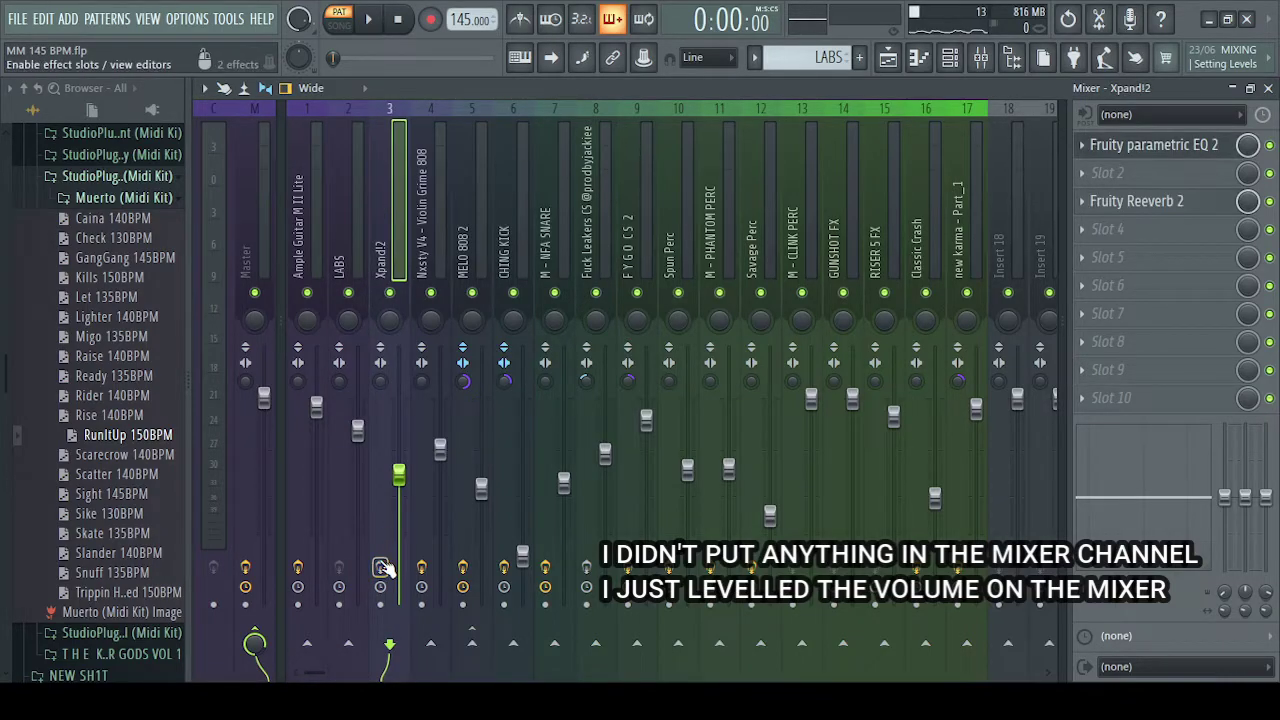
pyautogui.click(382, 568)
pyautogui.moveTo(530, 272); pyautogui.dragTo(533, 162)
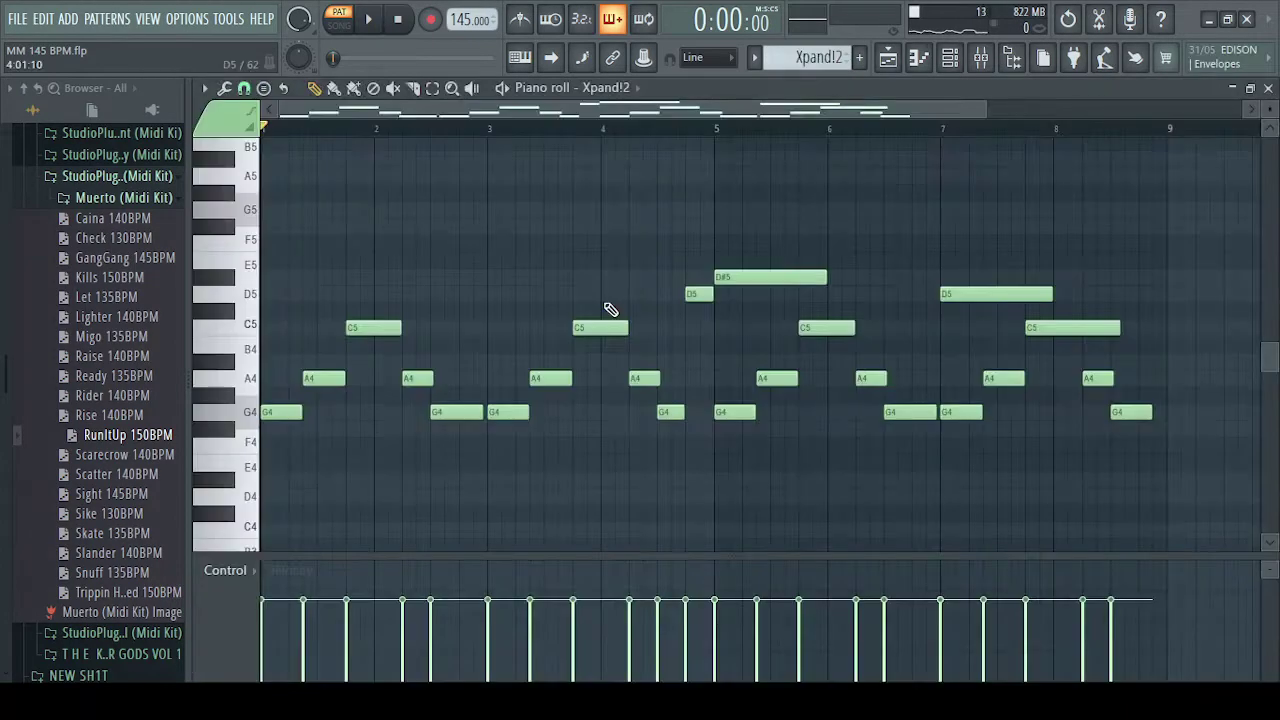
pyautogui.click(373, 19)
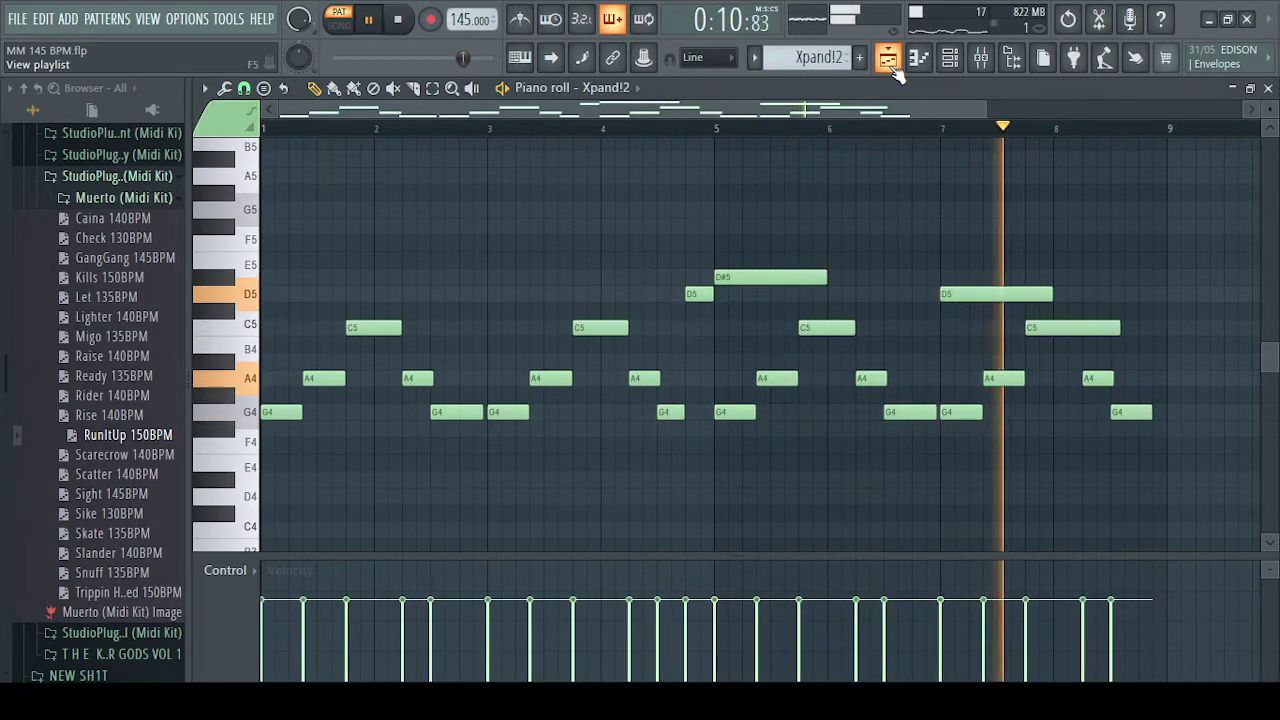
pyautogui.press('space')
# Step: Examine Fruity Parametric EQ 2 and Fruity Reeverb 2 on the Xpand!2 mixer track during playback with effects
pyautogui.click(980, 60)
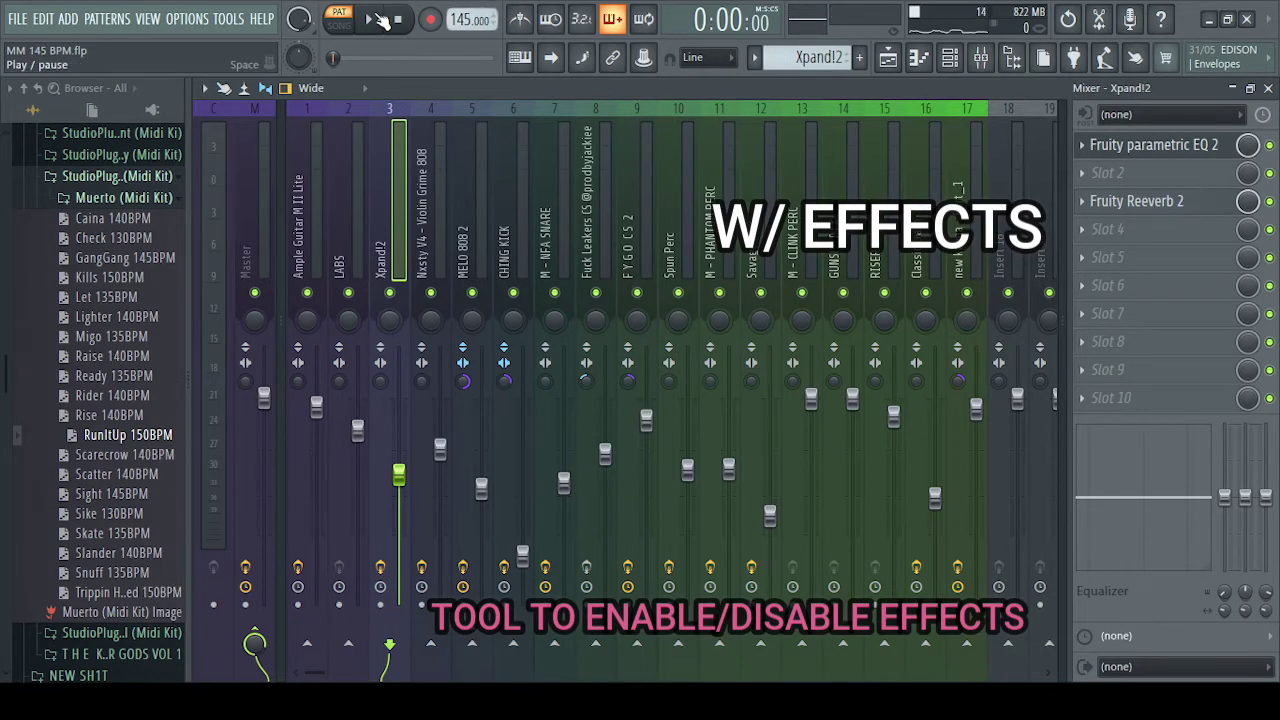
pyautogui.click(1155, 152)
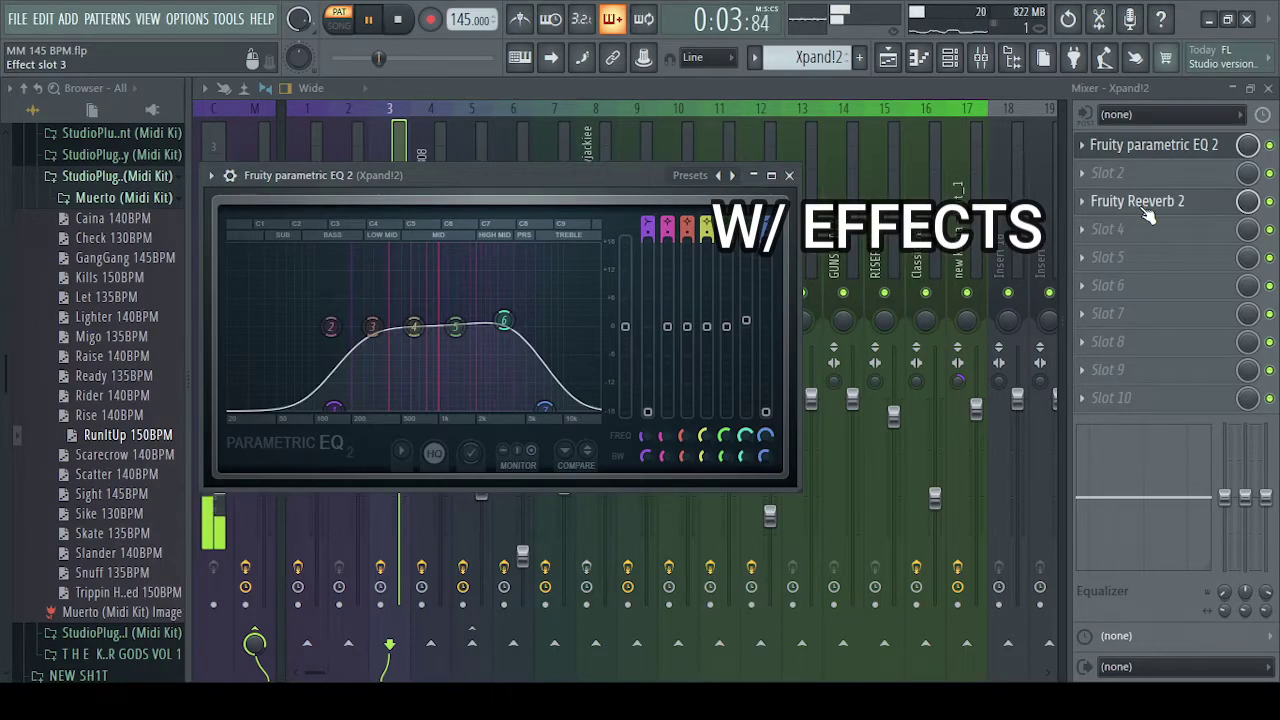
pyautogui.click(1140, 203)
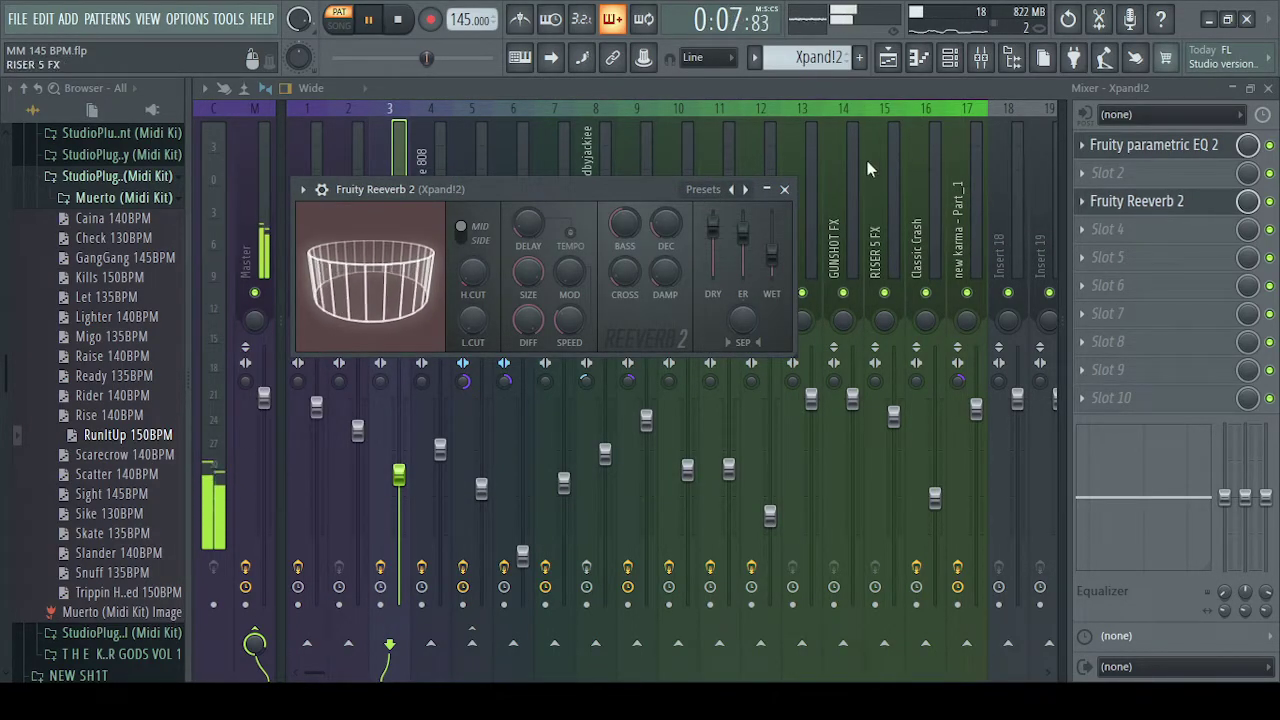
pyautogui.click(784, 189)
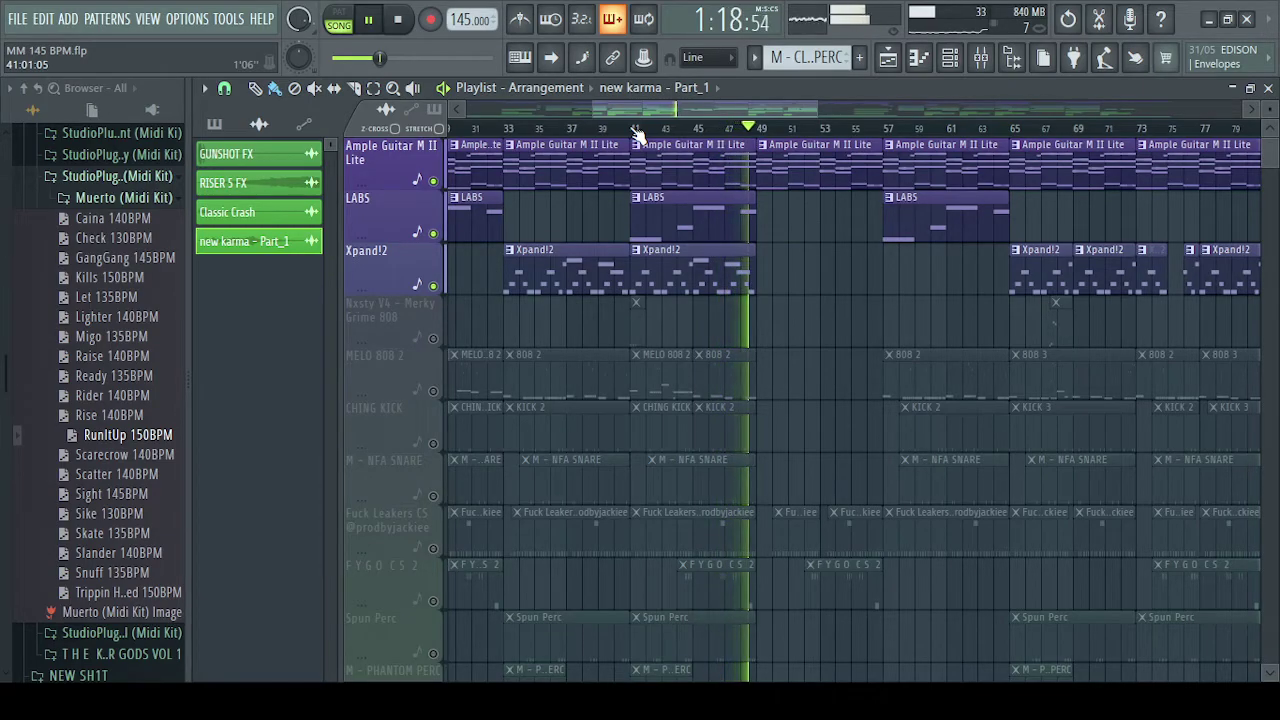
# Step: Stop the arrangement playback and listen to the Nxsty V4 - Violin Grime 808 pattern without effects, viewing its higher notes
pyautogui.press('space')
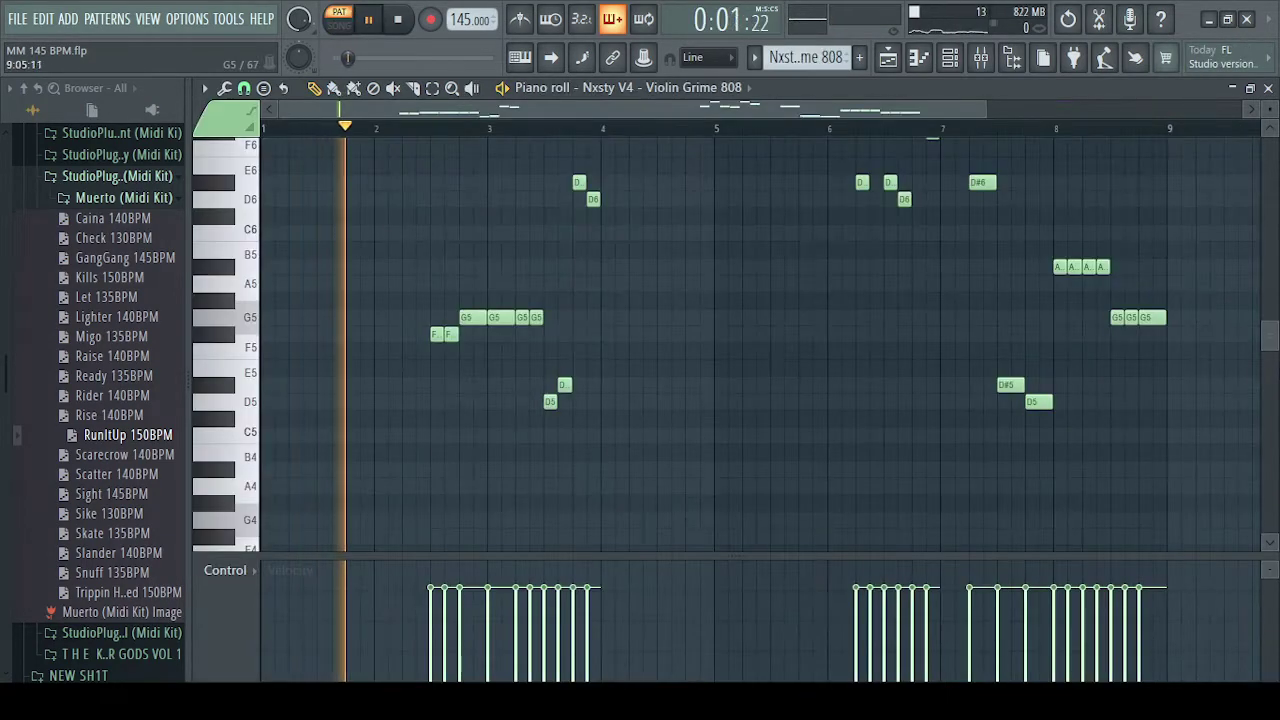
pyautogui.scroll(3, 1272, 345)
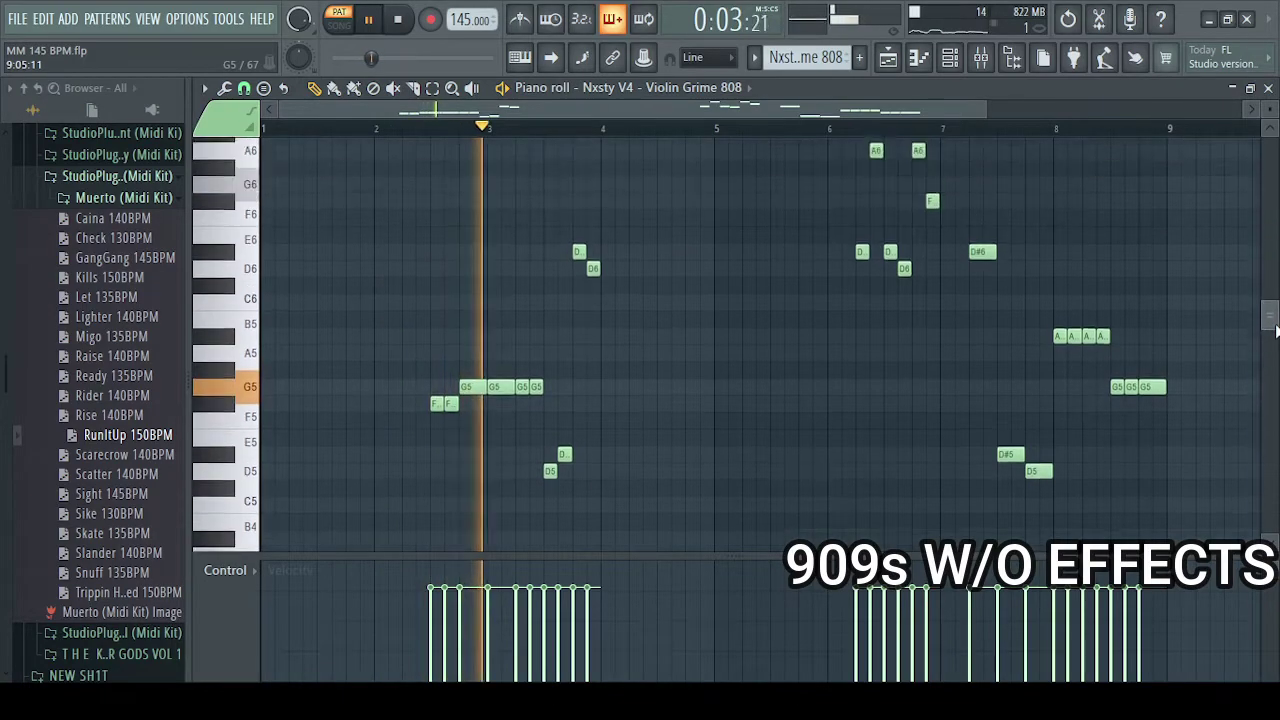
pyautogui.click(267, 567)
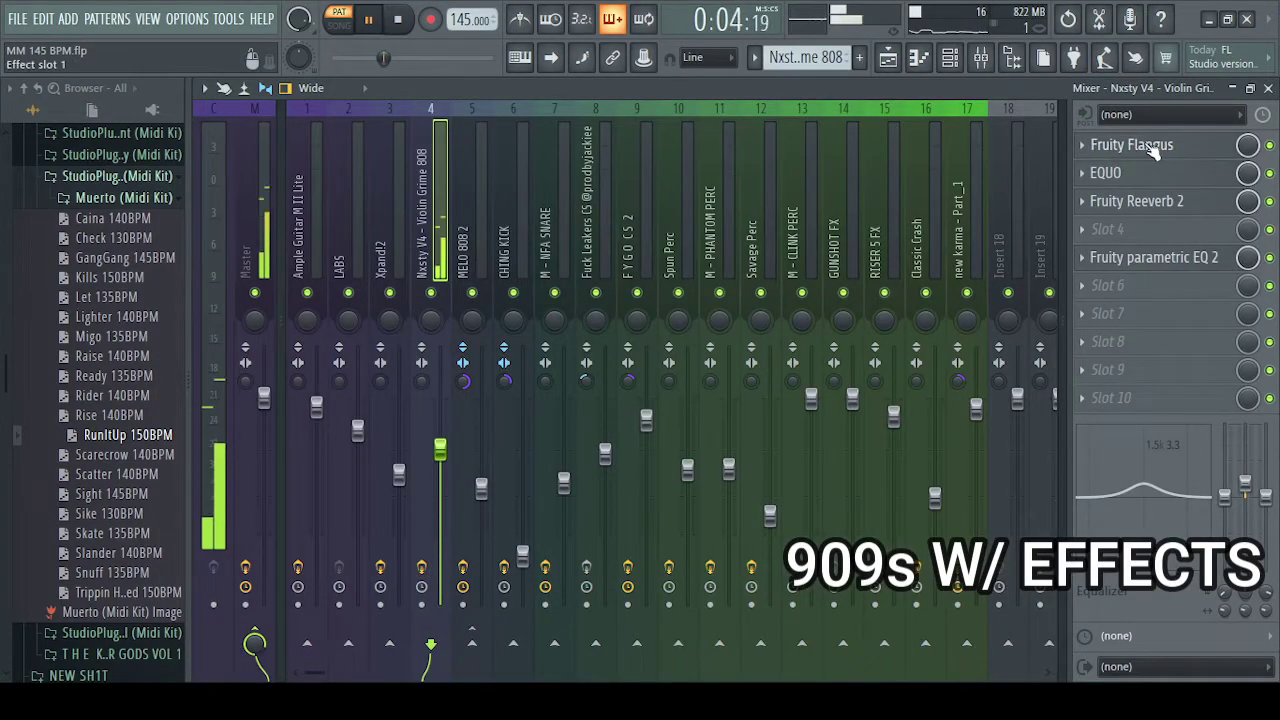
# Step: Inspect Fruity Flangus, EQUO, Fruity Reeverb 2 and Fruity parametric EQ 2 on the Nxsty V4 - Violin Grime 808 mixer track, ending with playback stopped
pyautogui.click(1160, 151)
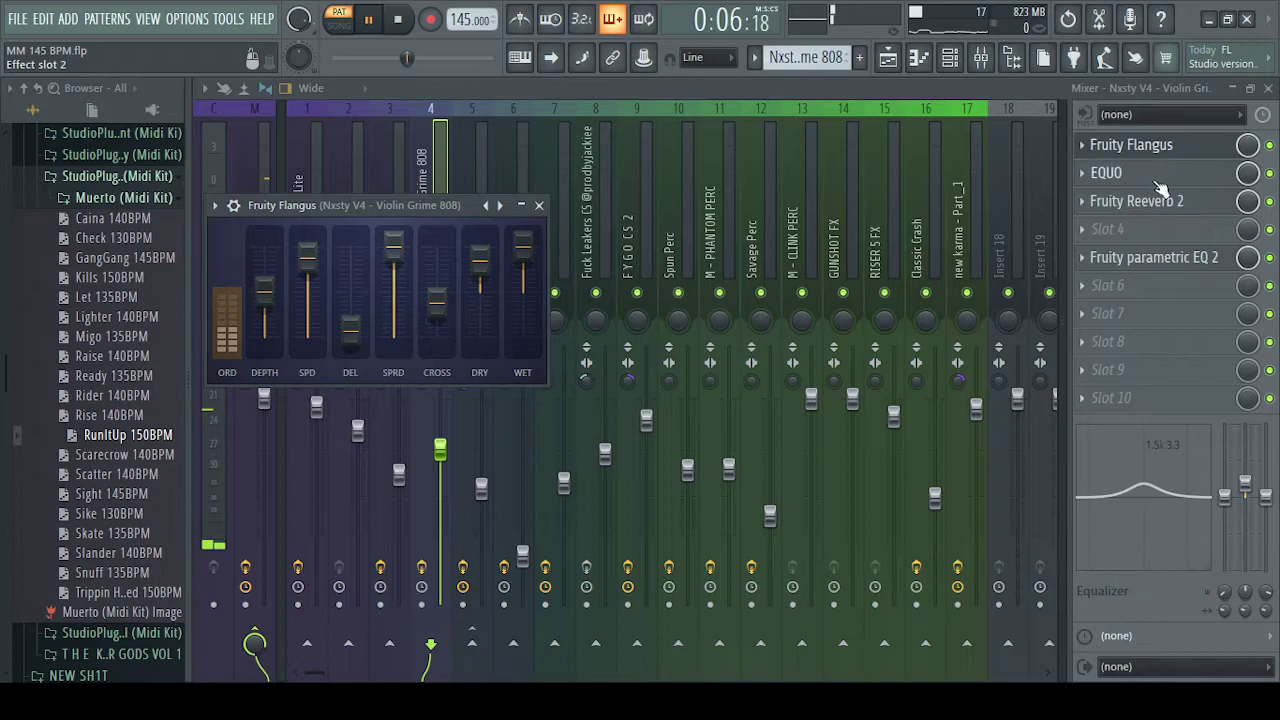
pyautogui.click(1157, 183)
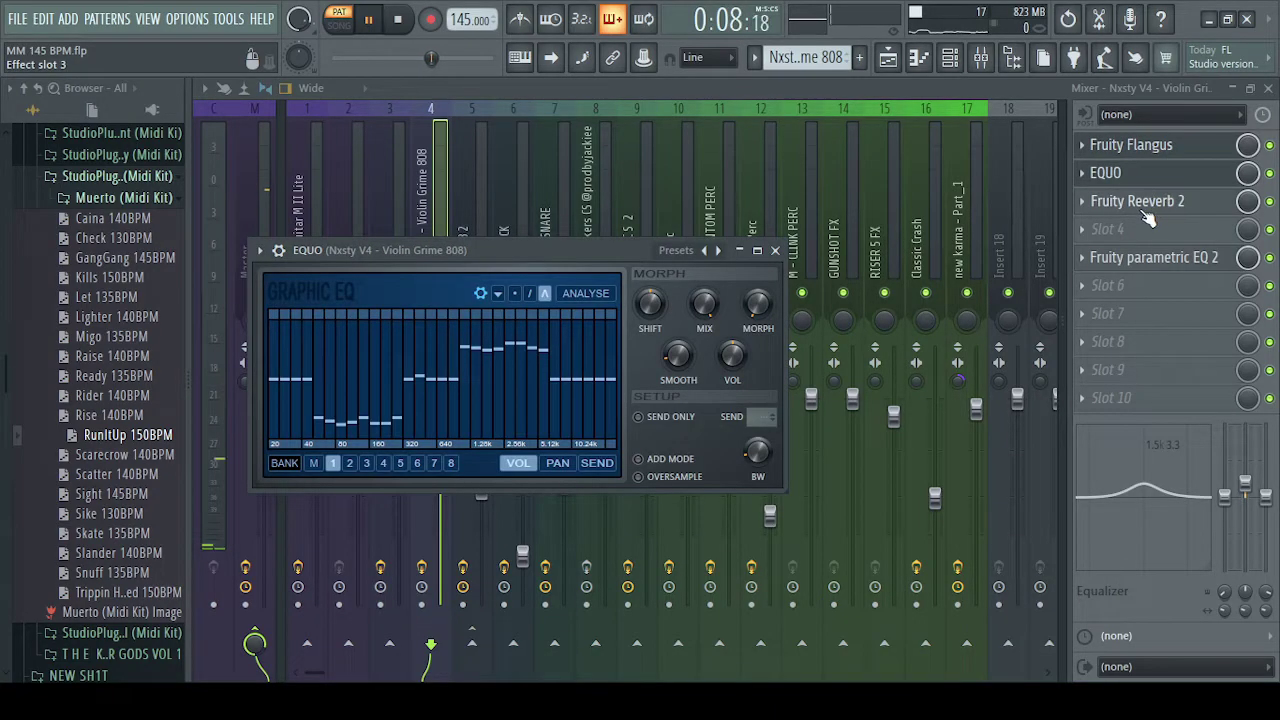
pyautogui.click(1143, 205)
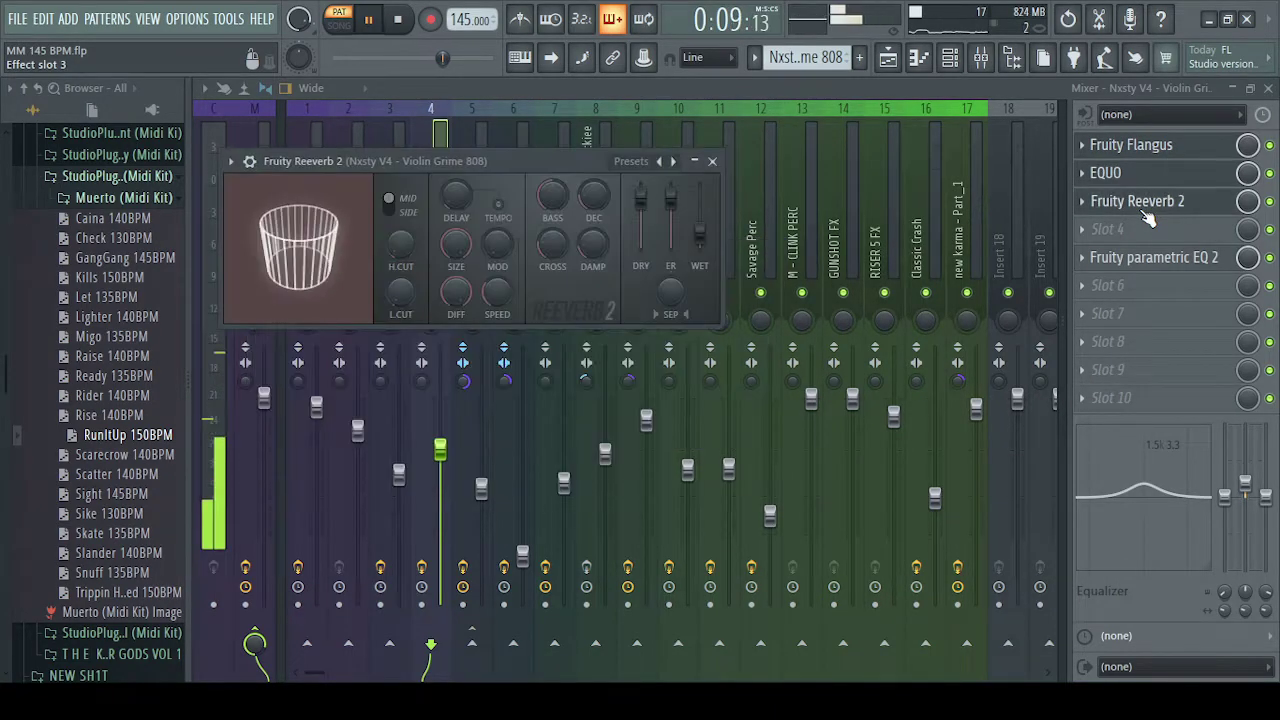
pyautogui.click(1137, 259)
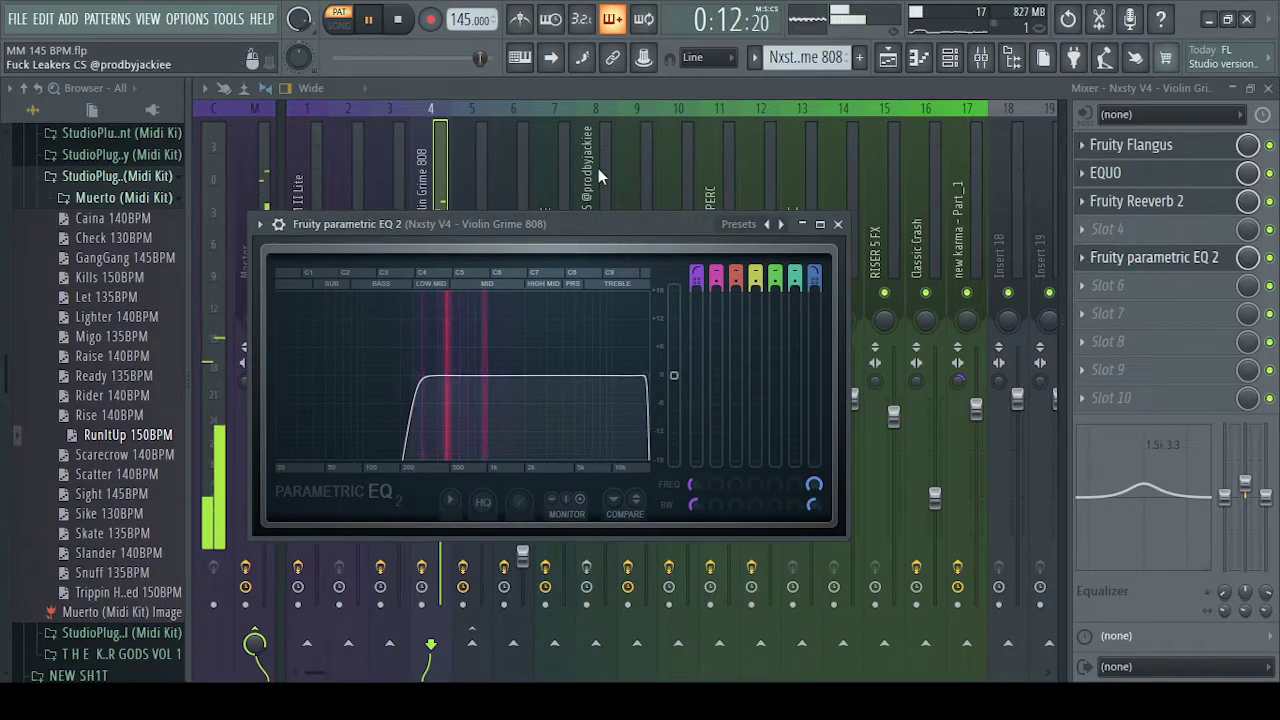
pyautogui.press('space')
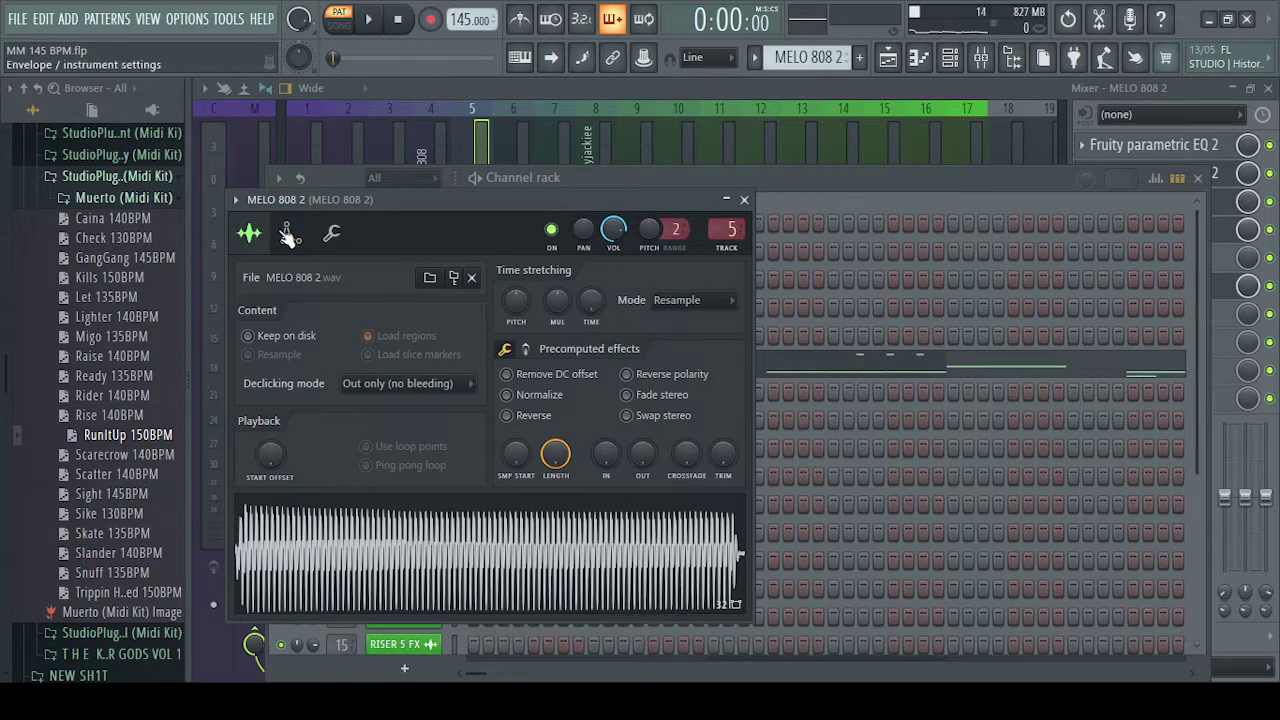
# Step: Review the MELO 808 2 sampler's volume envelope and miscellaneous channel settings, and close the sampler window
pyautogui.click(289, 233)
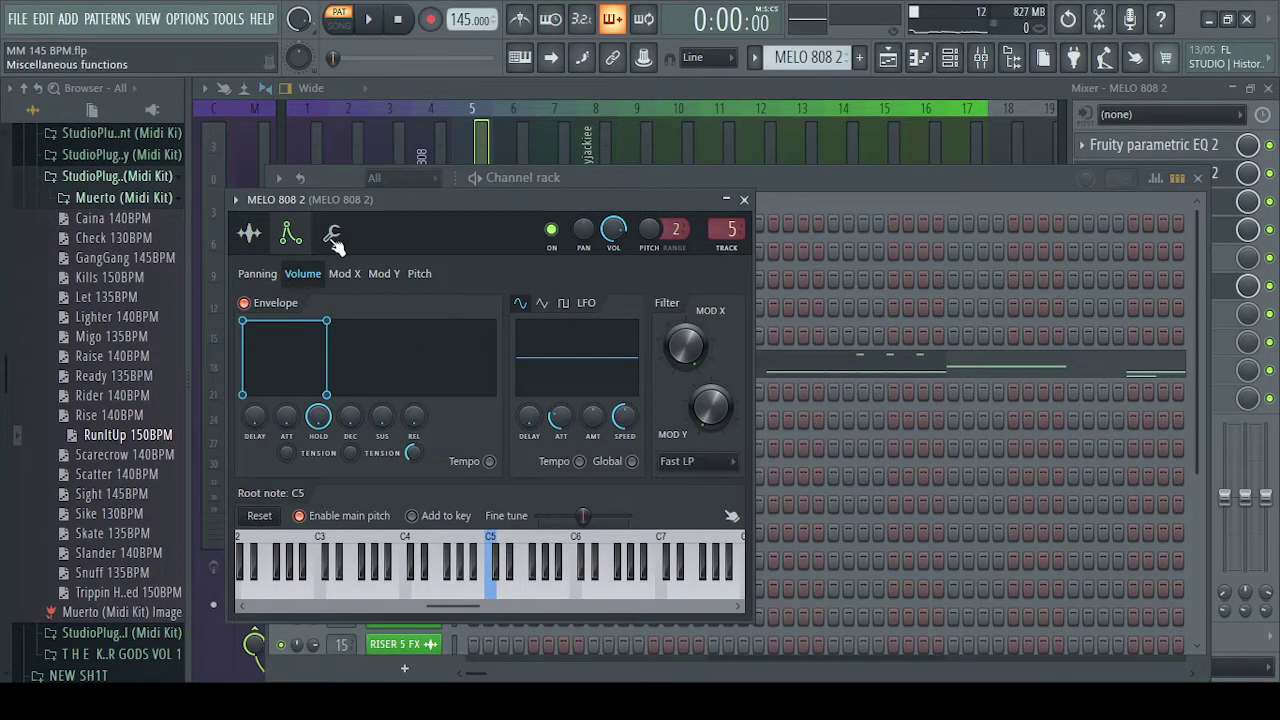
pyautogui.click(333, 236)
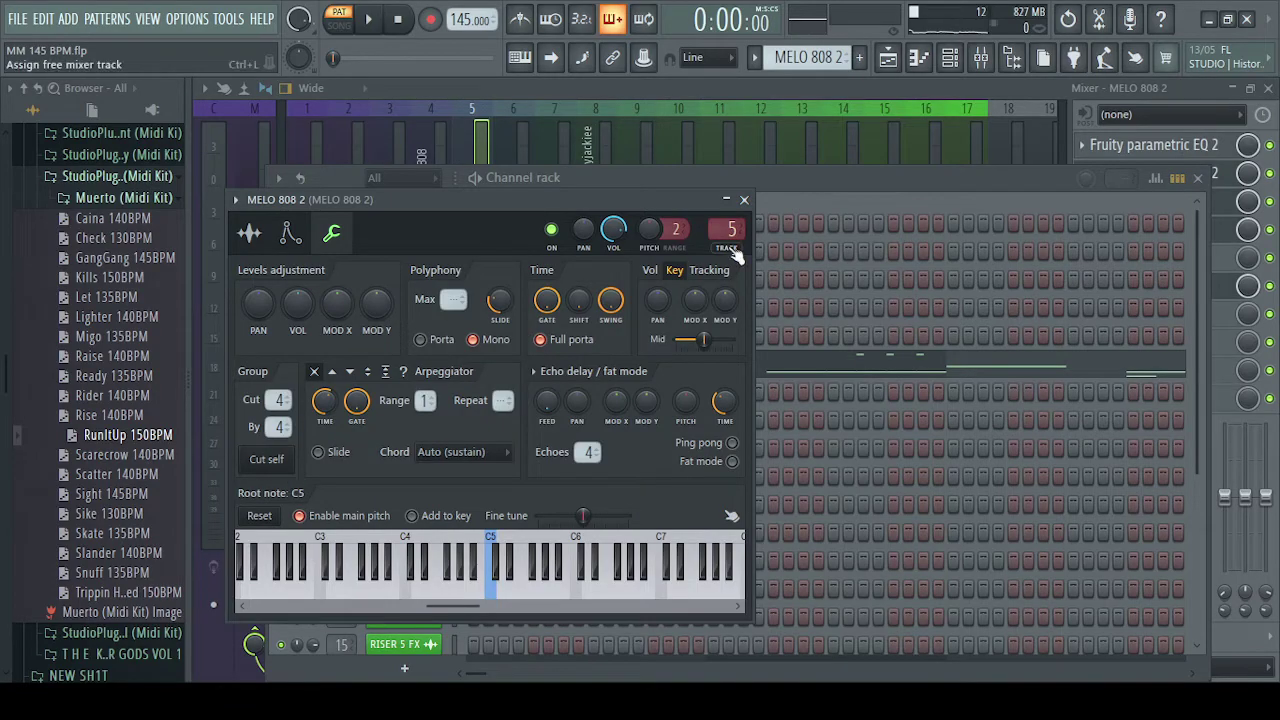
pyautogui.click(745, 201)
# Step: Play the MELO 808 2 pattern and inspect both Fruity parametric EQ 2 effects on its mixer track
pyautogui.click(373, 19)
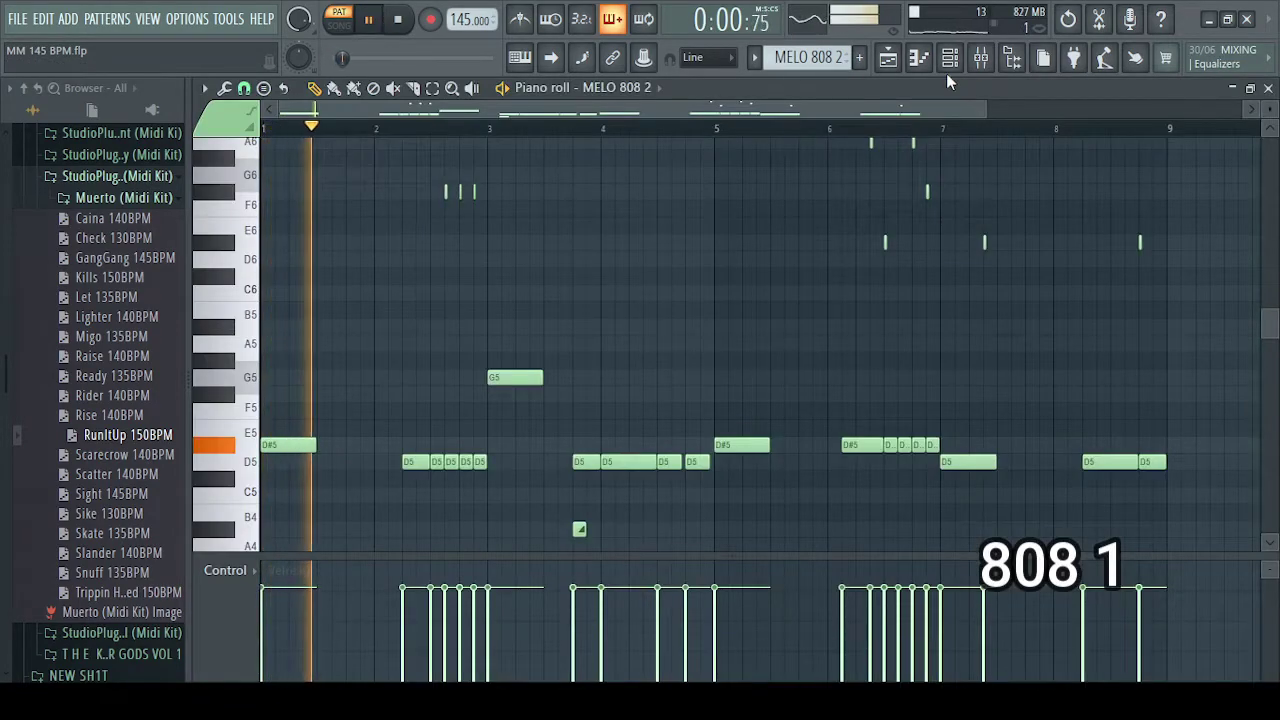
pyautogui.click(980, 57)
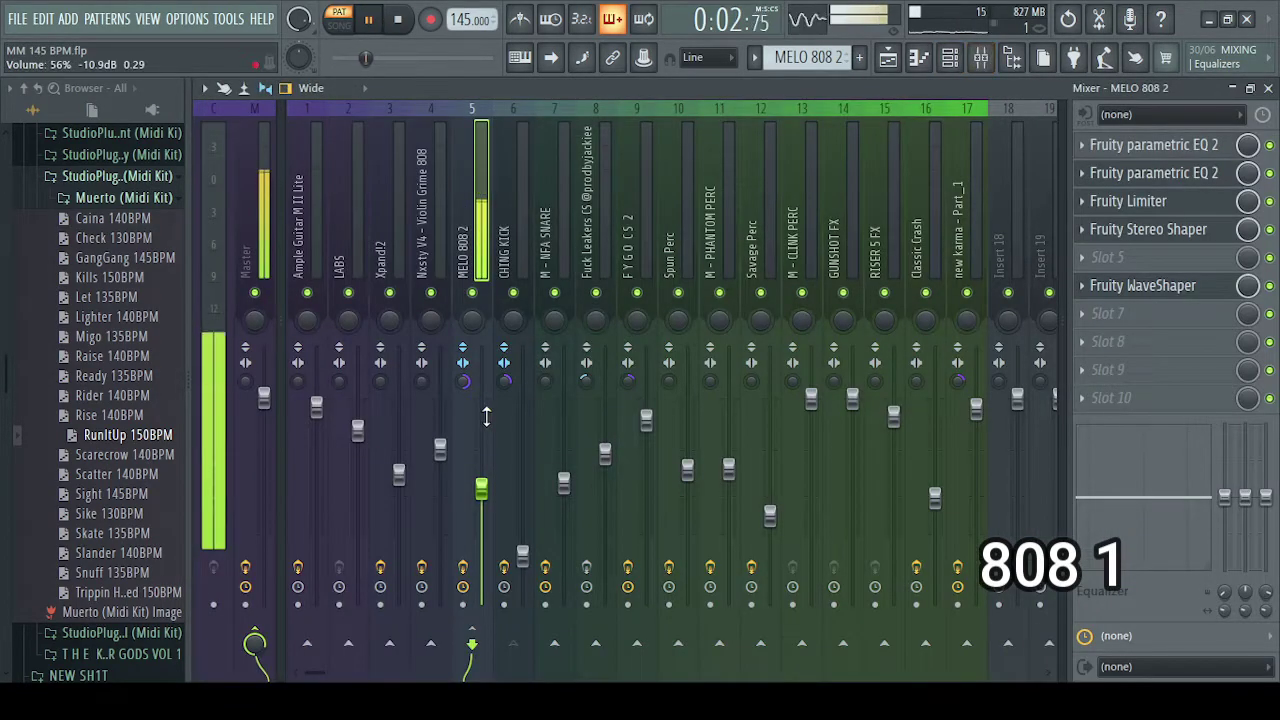
pyautogui.click(1176, 150)
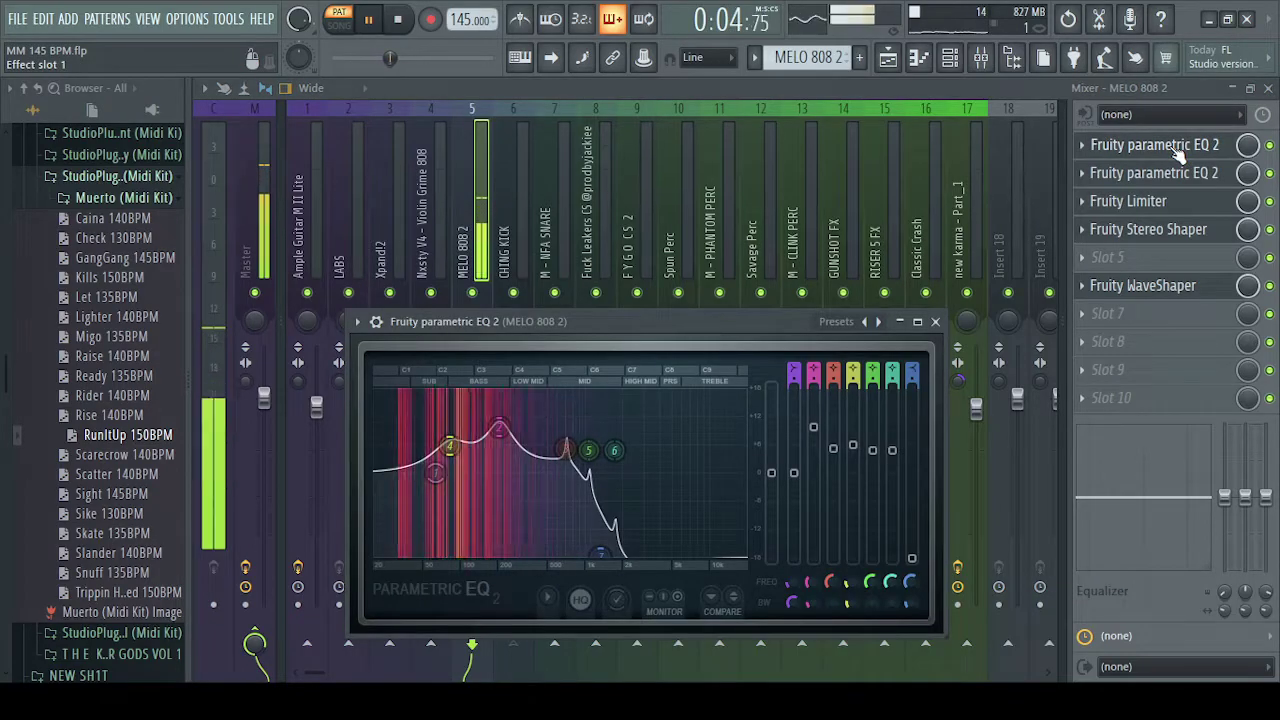
pyautogui.click(1165, 181)
pyautogui.click(1165, 187)
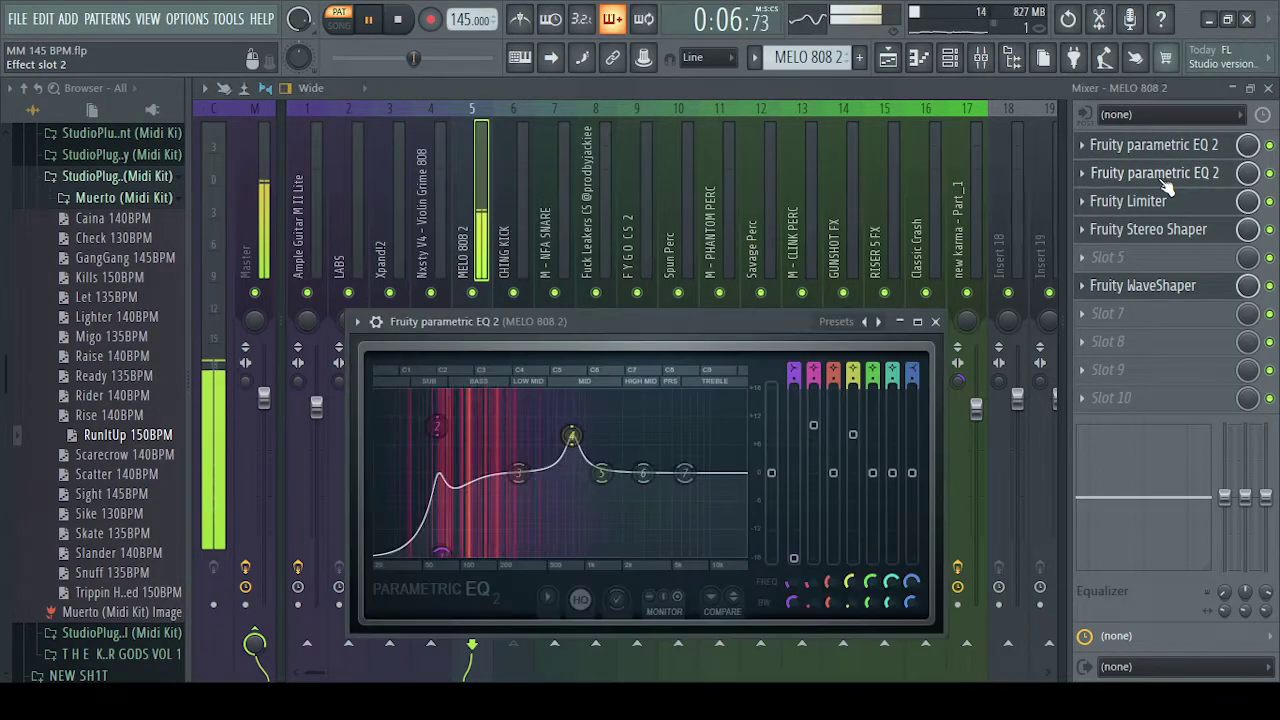
pyautogui.press('Escape')
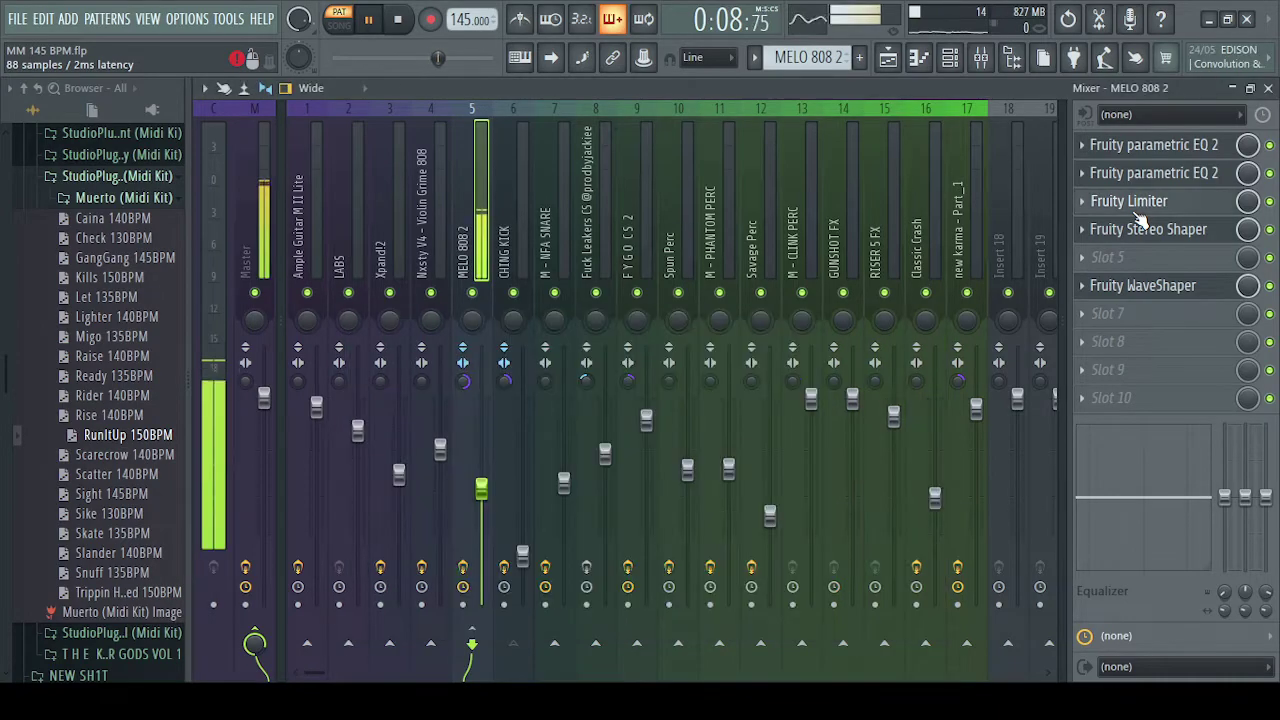
# Step: Examine Fruity Limiter, Fruity Stereo Shaper and Fruity WaveShaper on the MELO 808 2 mixer track during playback
pyautogui.click(1136, 212)
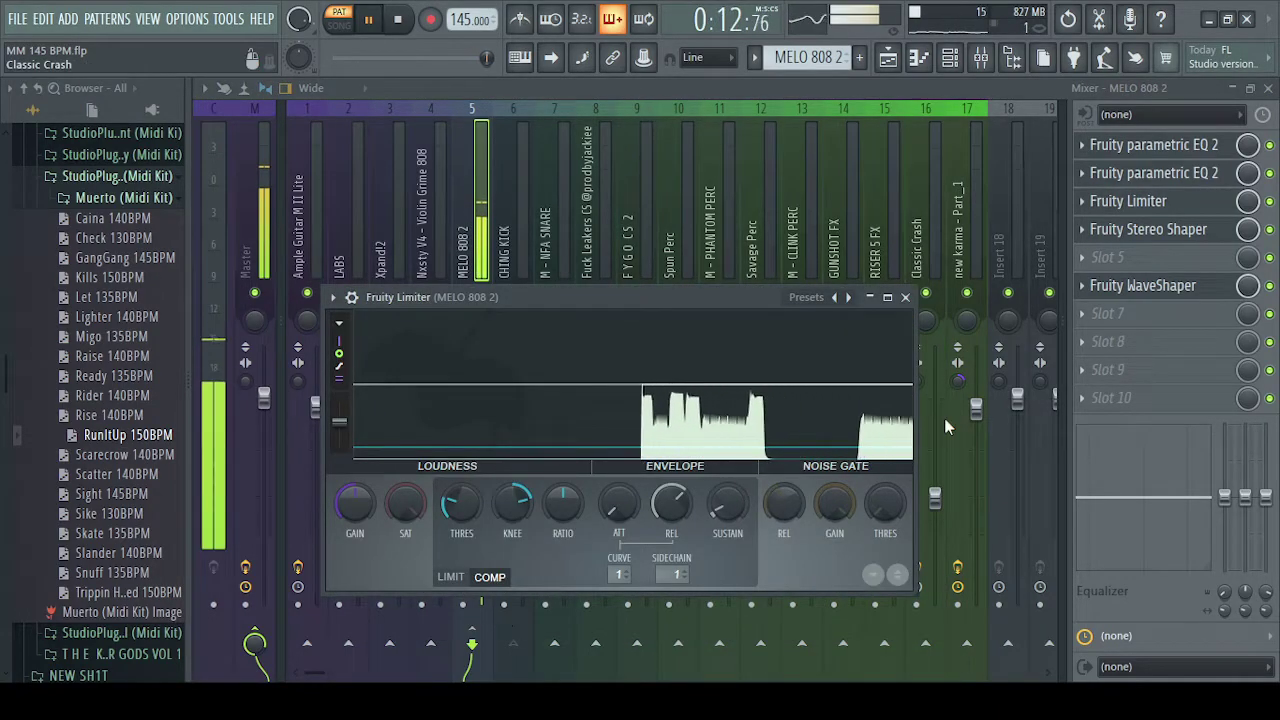
pyautogui.press('Escape')
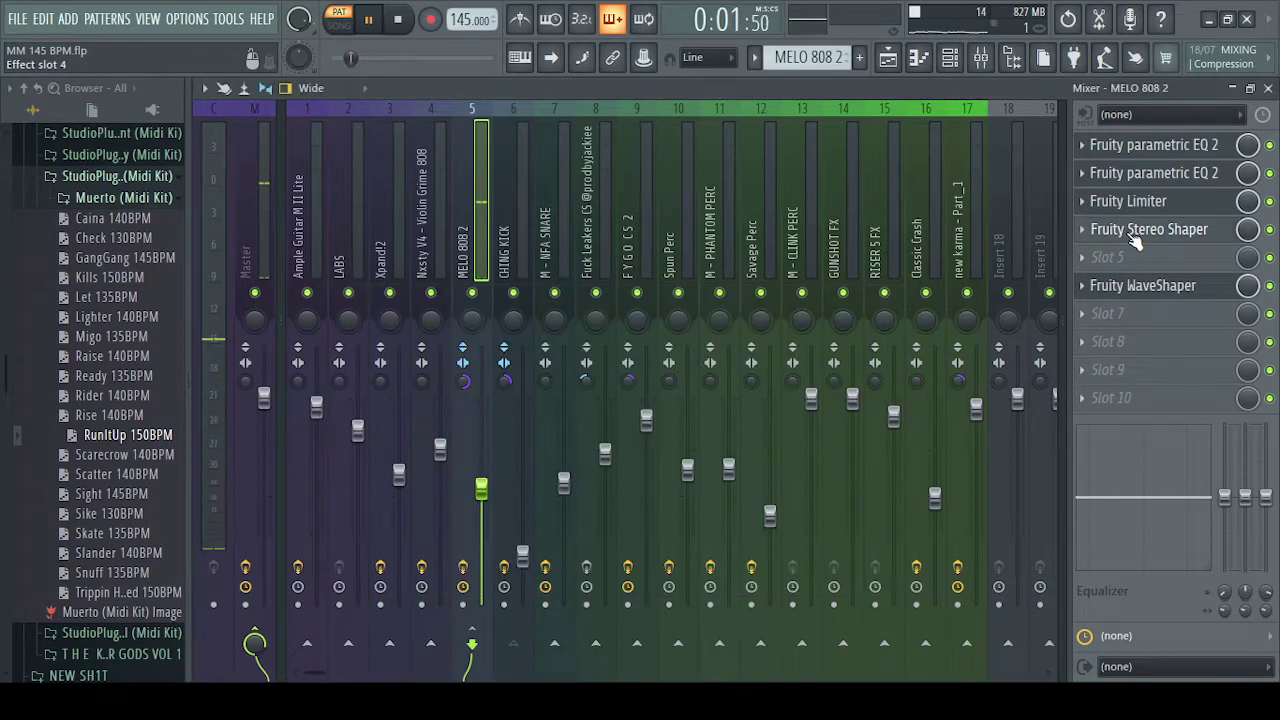
pyautogui.click(1136, 232)
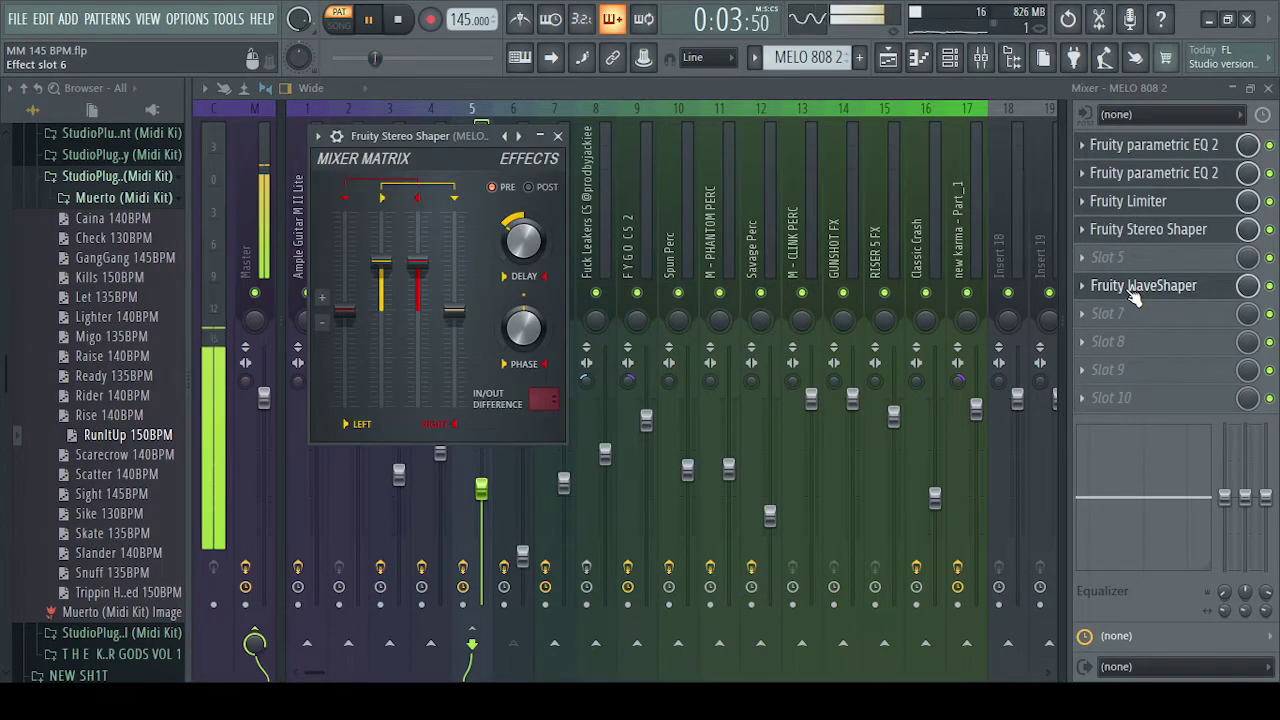
pyautogui.press('Escape')
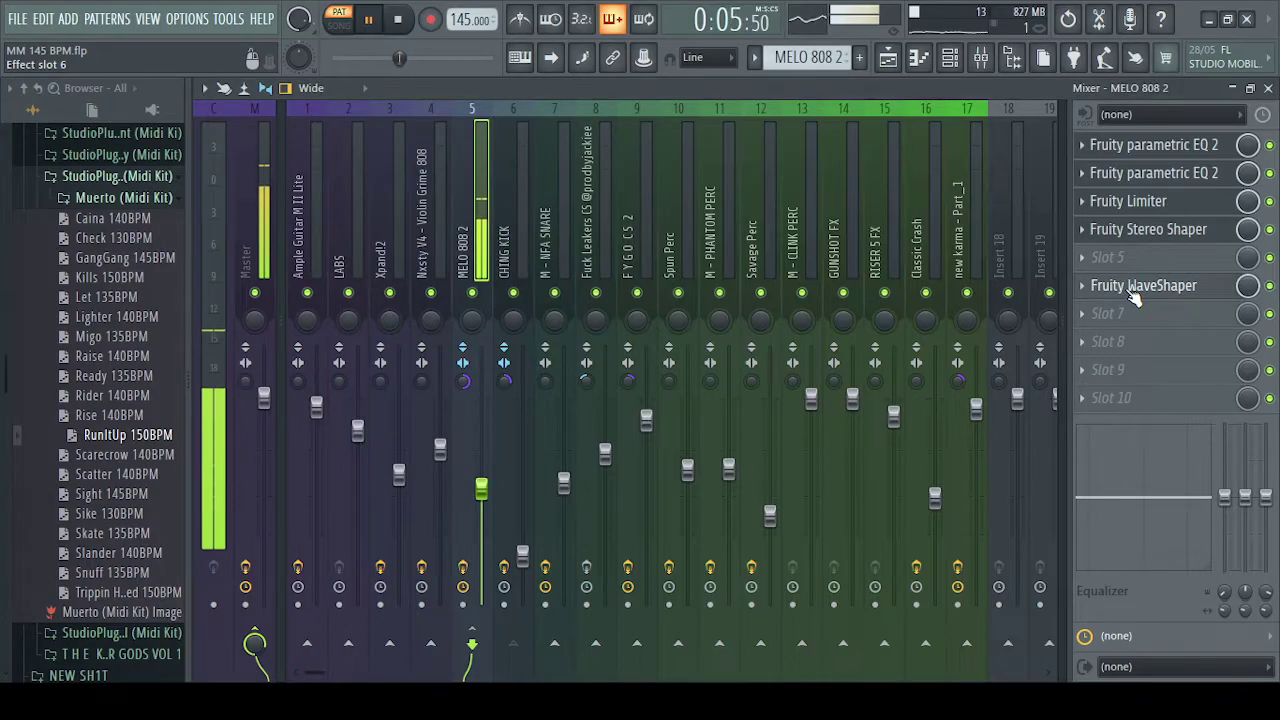
pyautogui.click(1134, 290)
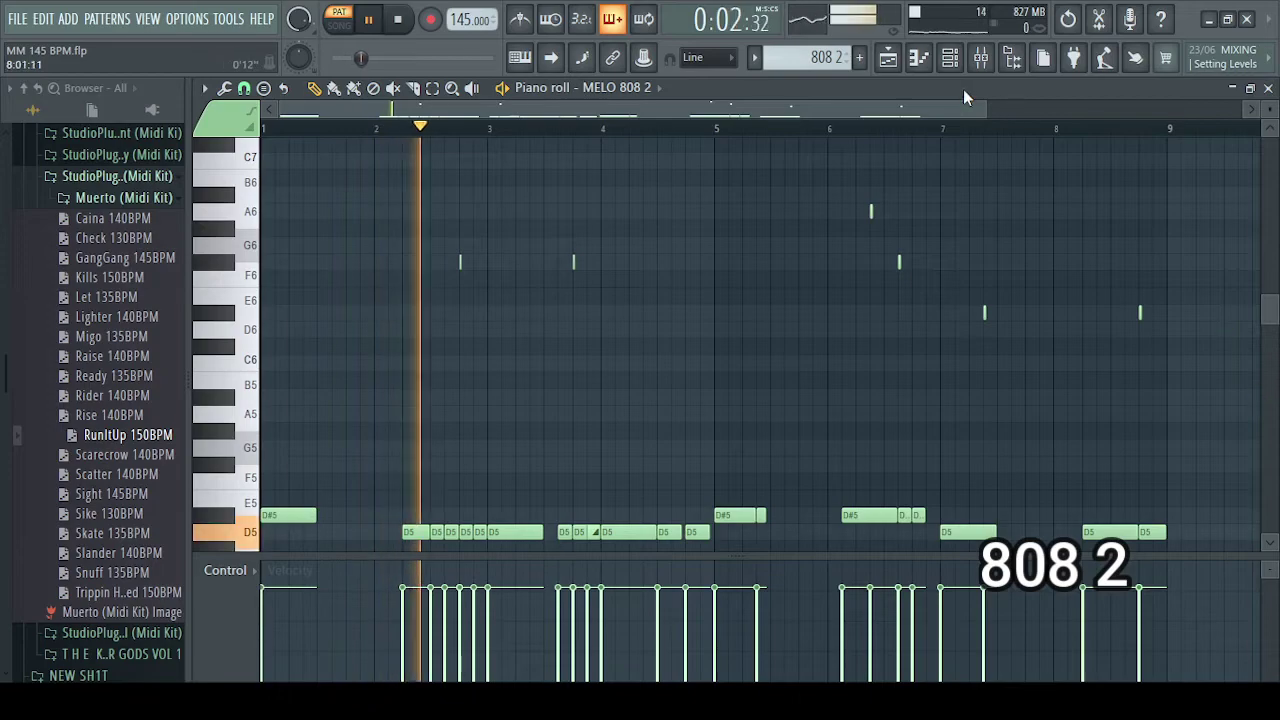
# Step: Follow the 808 2 pattern's notes in the piano roll at closer zoom through to the last bar
pyautogui.moveTo(985, 112); pyautogui.dragTo(819, 117)
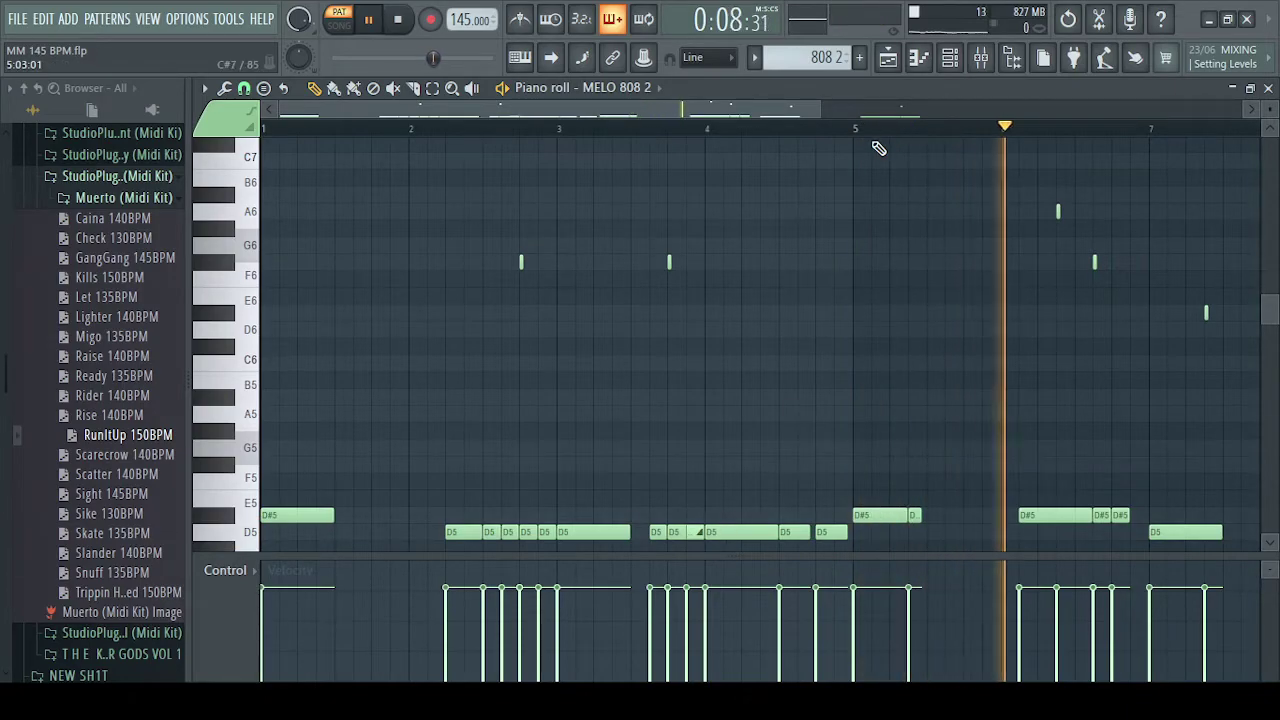
pyautogui.moveTo(839, 108); pyautogui.dragTo(884, 125)
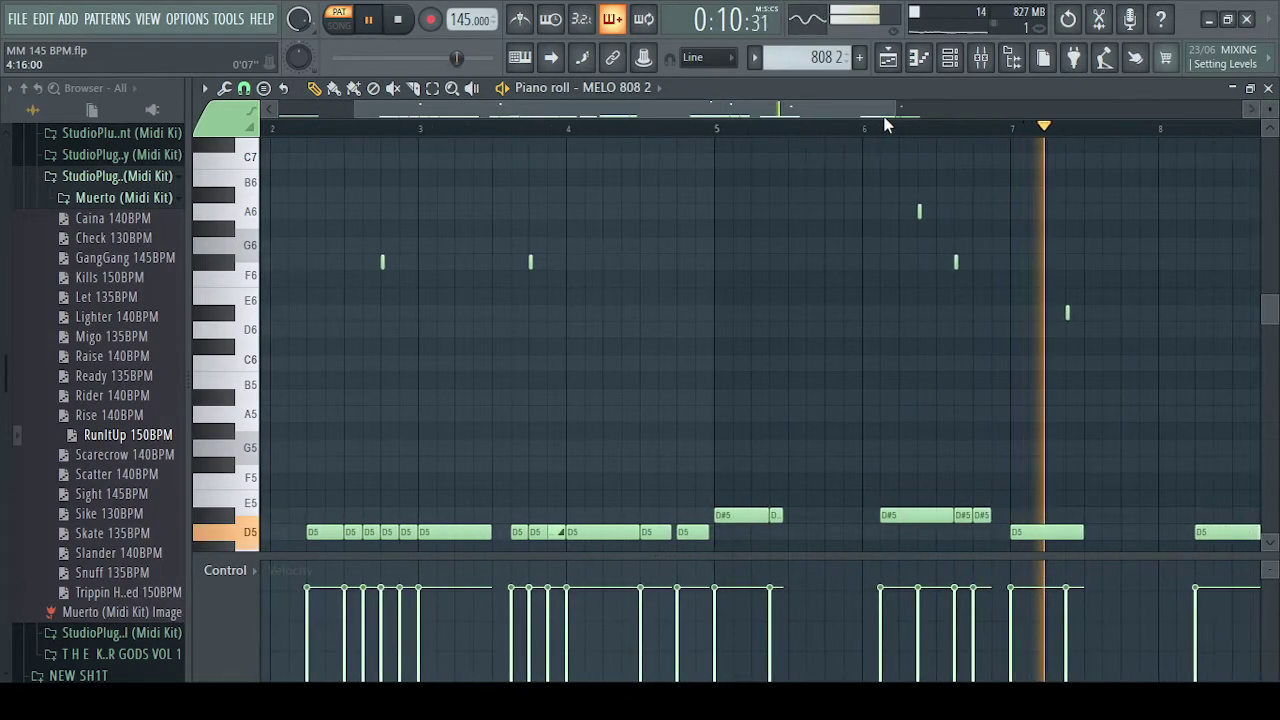
pyautogui.moveTo(804, 102); pyautogui.dragTo(882, 122)
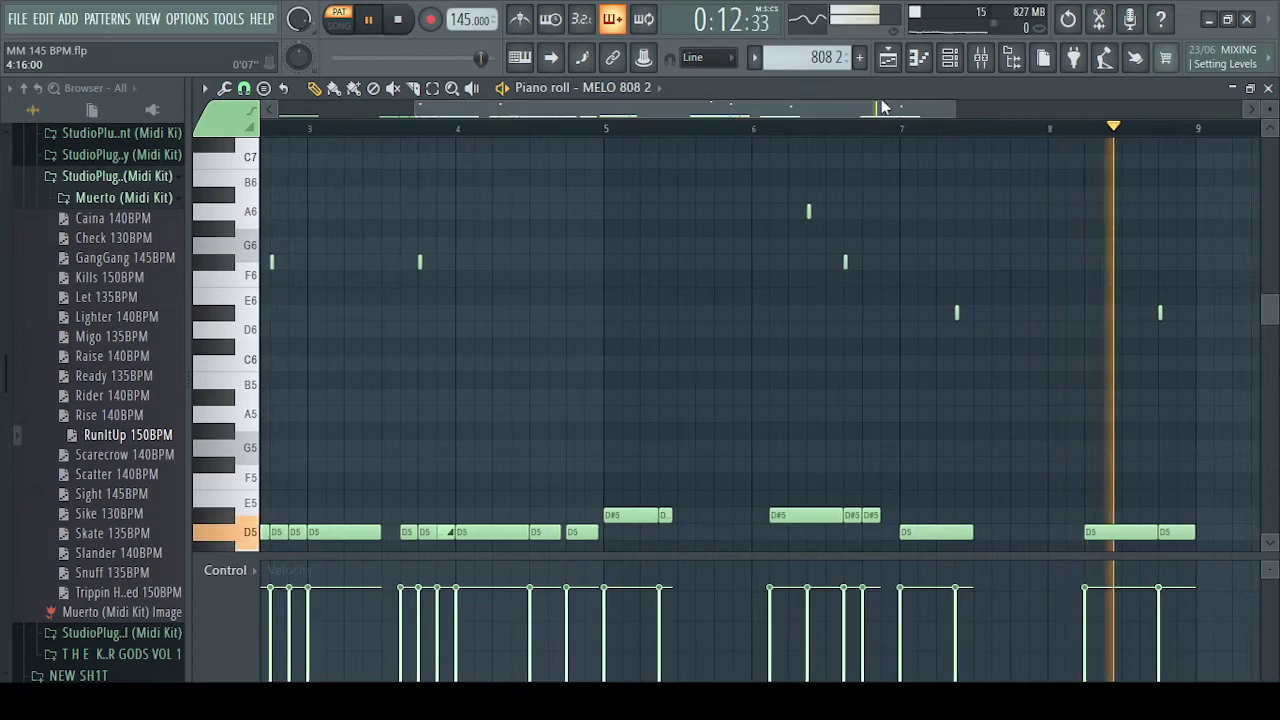
# Step: Switch to the 808 3 pattern and look over its notes from the first bar to the last, including the higher ones
pyautogui.scroll(-1, 814, 60)
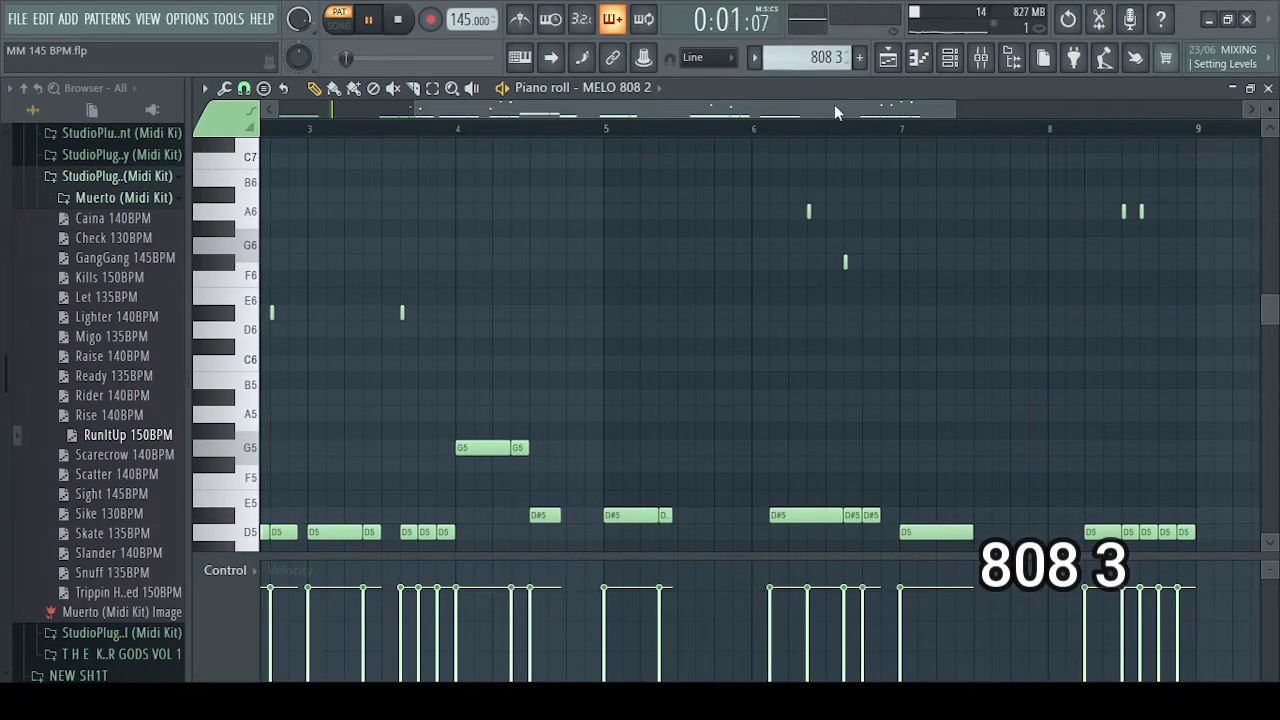
pyautogui.moveTo(823, 107); pyautogui.dragTo(739, 109)
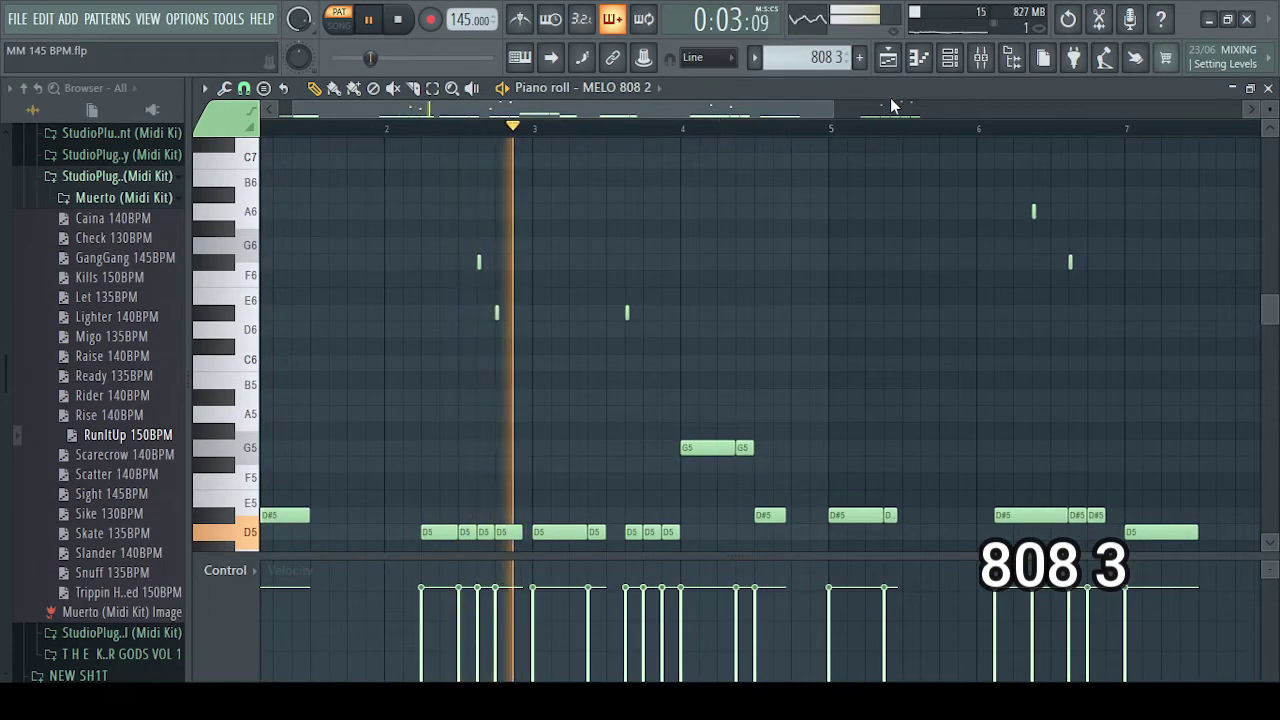
pyautogui.moveTo(829, 109); pyautogui.dragTo(952, 112)
pyautogui.moveTo(1270, 313)
pyautogui.mouseDown()
pyautogui.moveTo(1271, 286)
pyautogui.moveTo(1271, 306)
pyautogui.mouseUp()
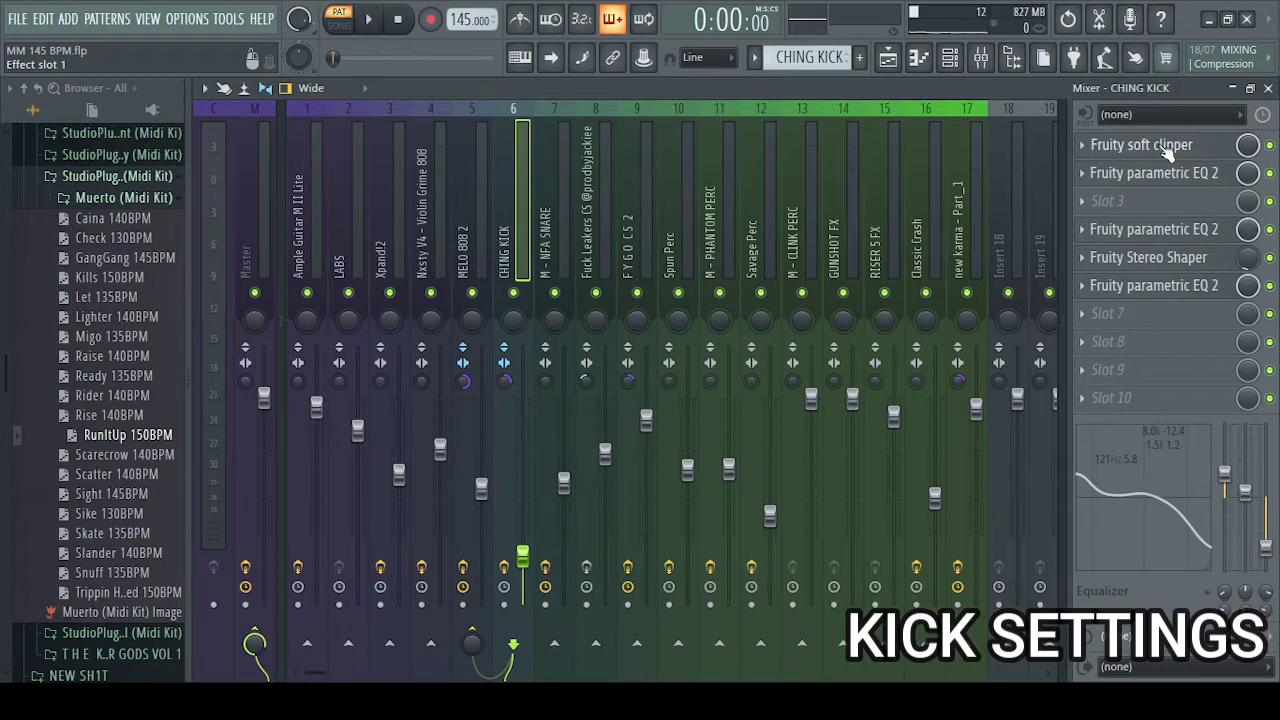
# Step: Inspect the CHING KICK mixer track's Fruity soft clipper, Fruity Stereo Shaper and three Fruity parametric EQ 2 effects
pyautogui.click(1166, 148)
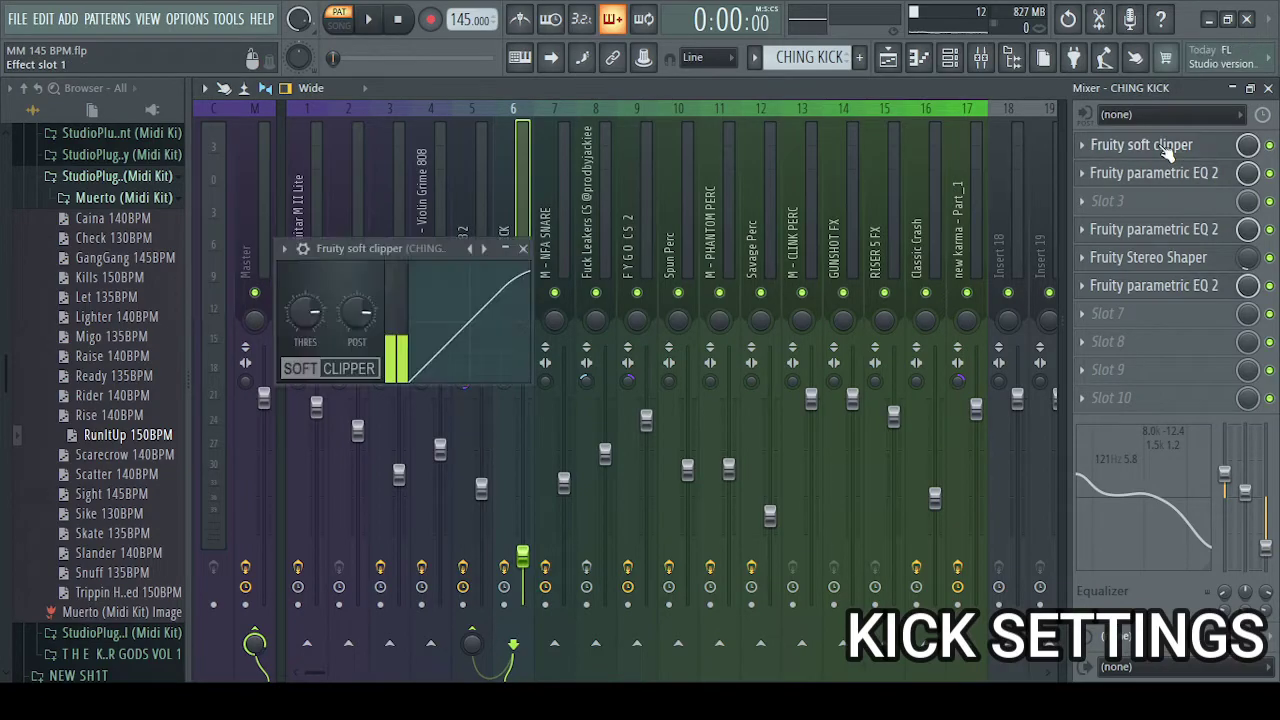
pyautogui.click(1163, 178)
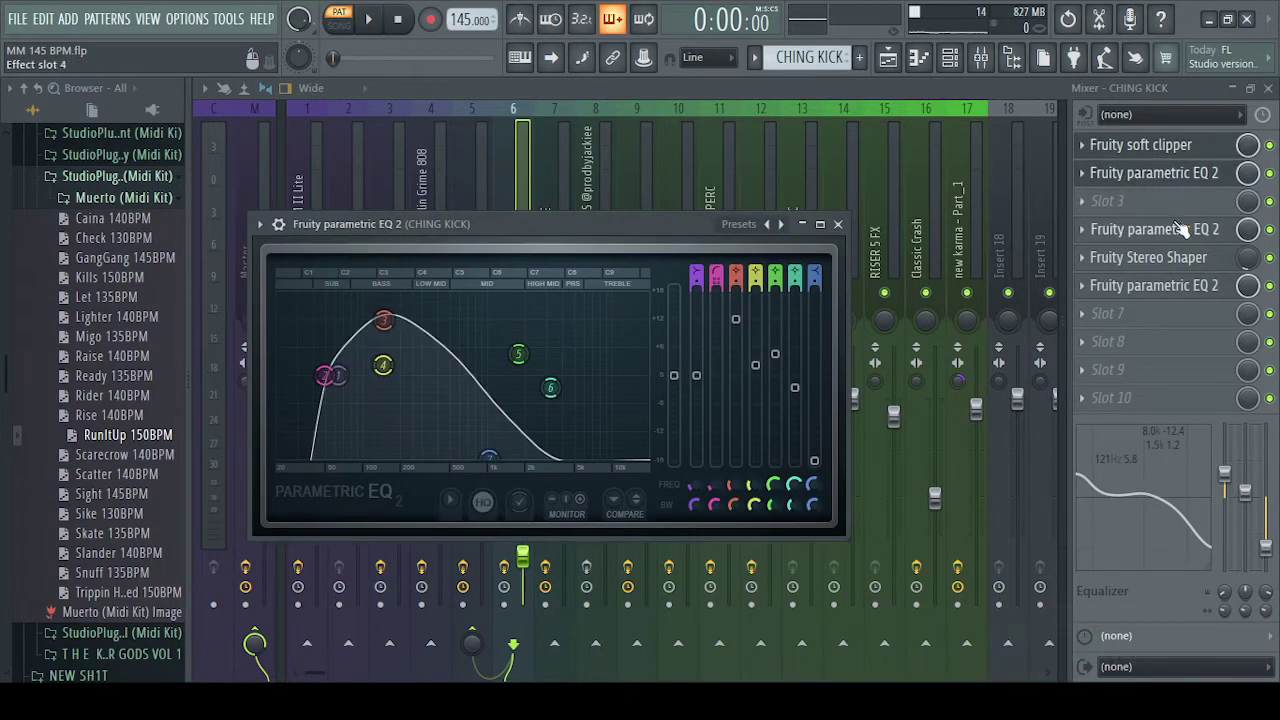
pyautogui.click(1154, 230)
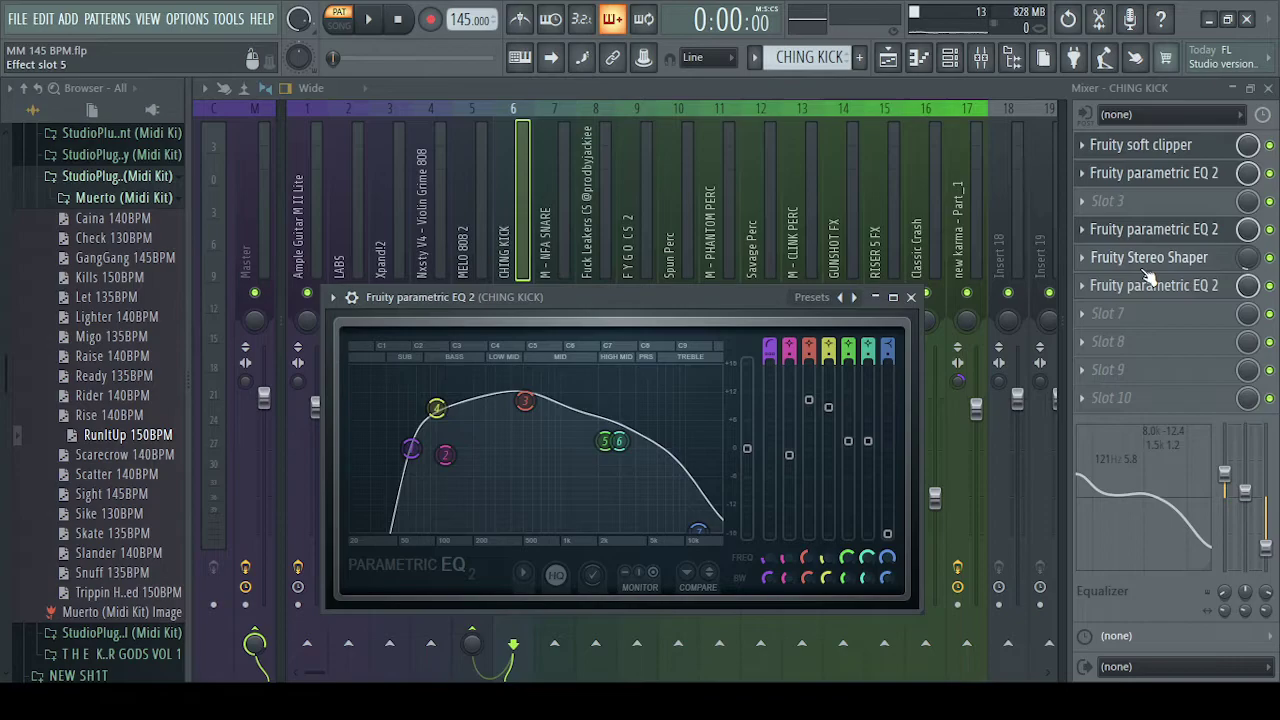
pyautogui.click(1150, 262)
pyautogui.click(1147, 290)
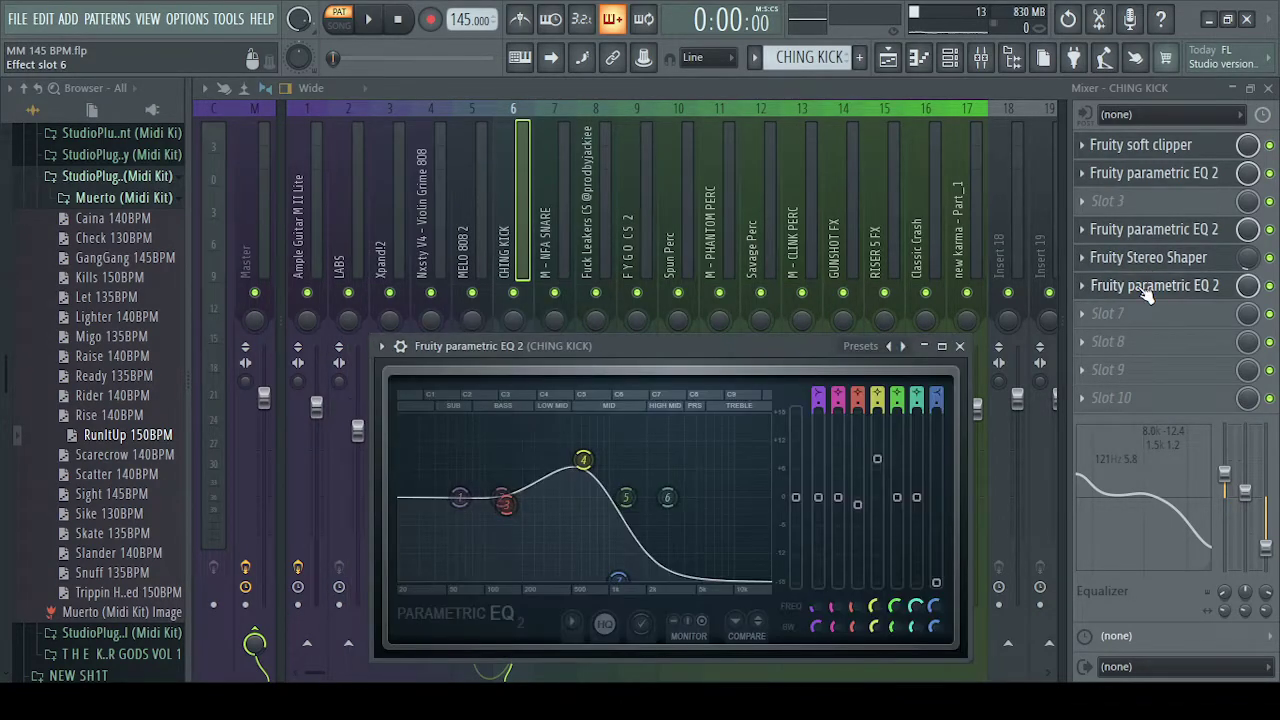
pyautogui.click(522, 215)
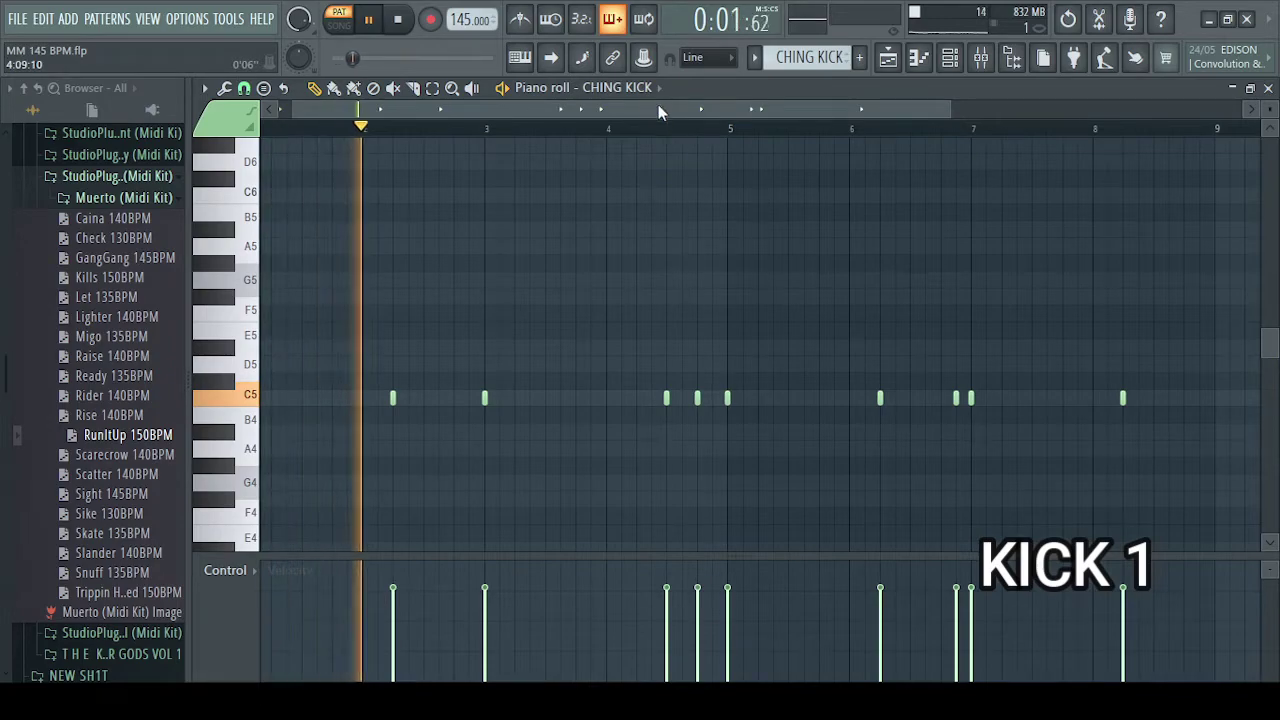
# Step: Review the kick patterns' notes in the piano roll from bar 1 during playback, and stop playback after KICK 3
pyautogui.moveTo(662, 105); pyautogui.dragTo(550, 102)
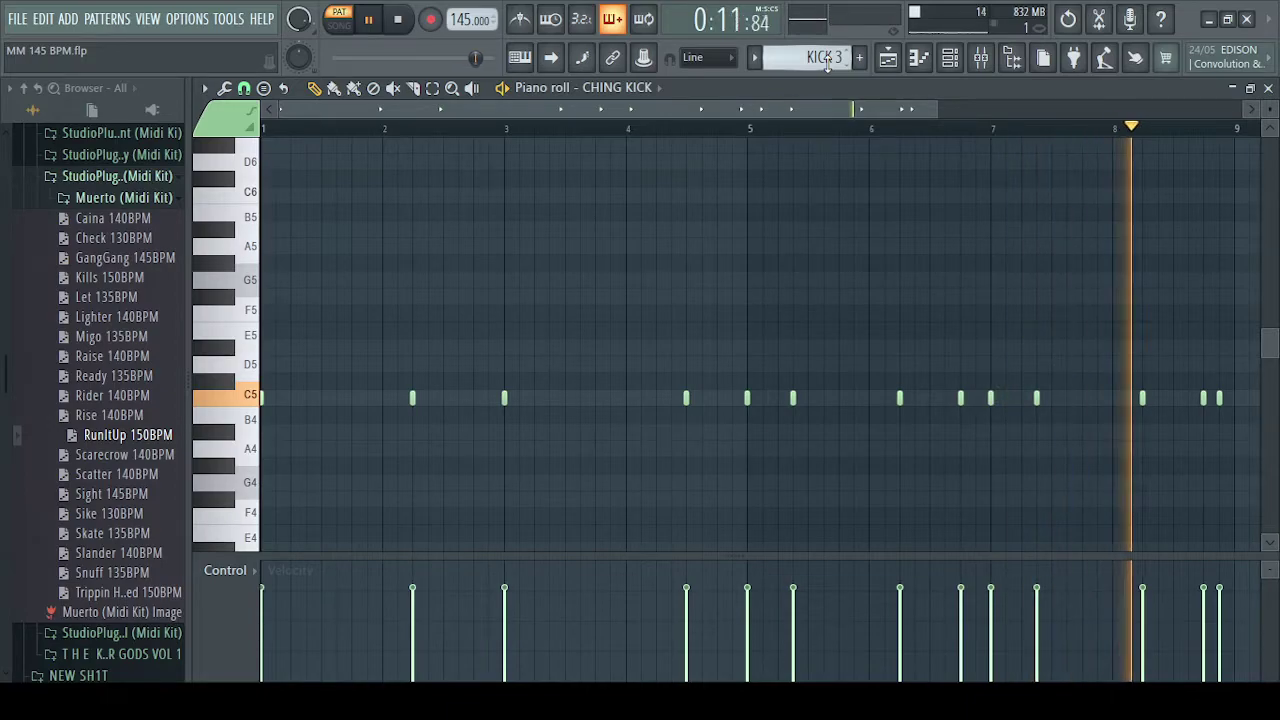
pyautogui.press('space')
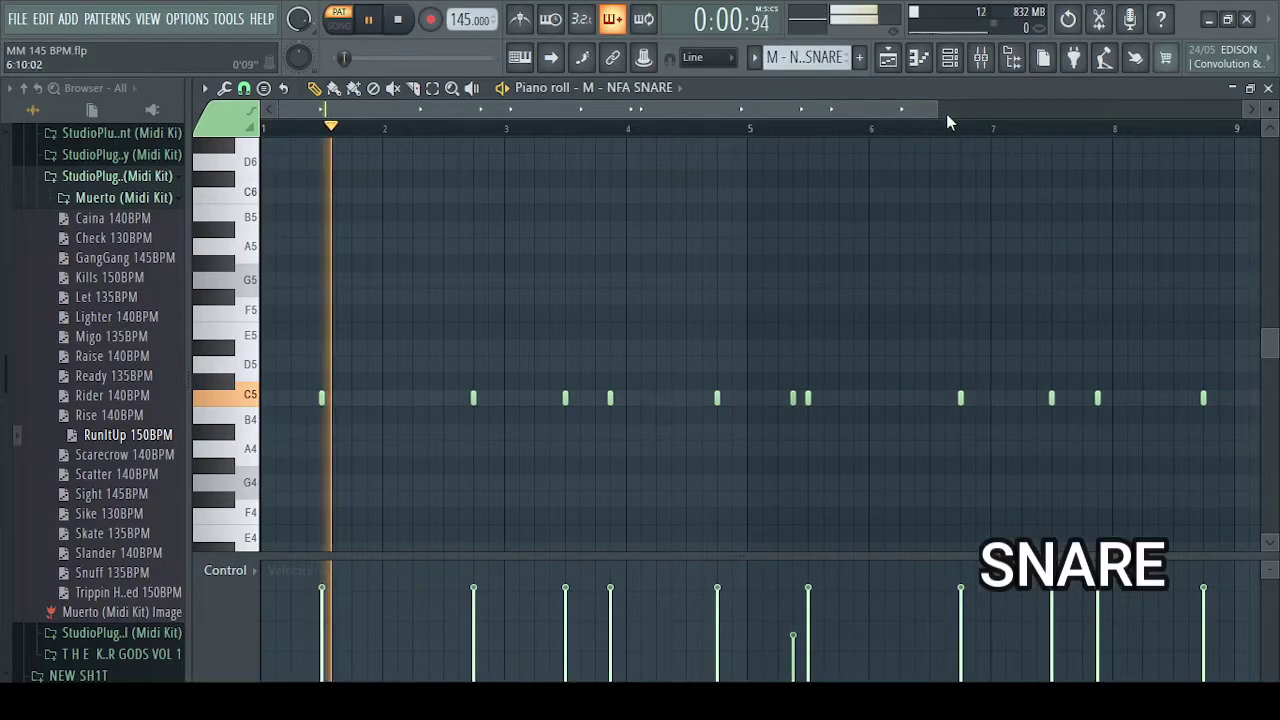
# Step: Inspect Fruity Compressor and Fruity parametric EQ 2 on the M - NFA SNARE mixer track while its pattern plays
pyautogui.click(980, 60)
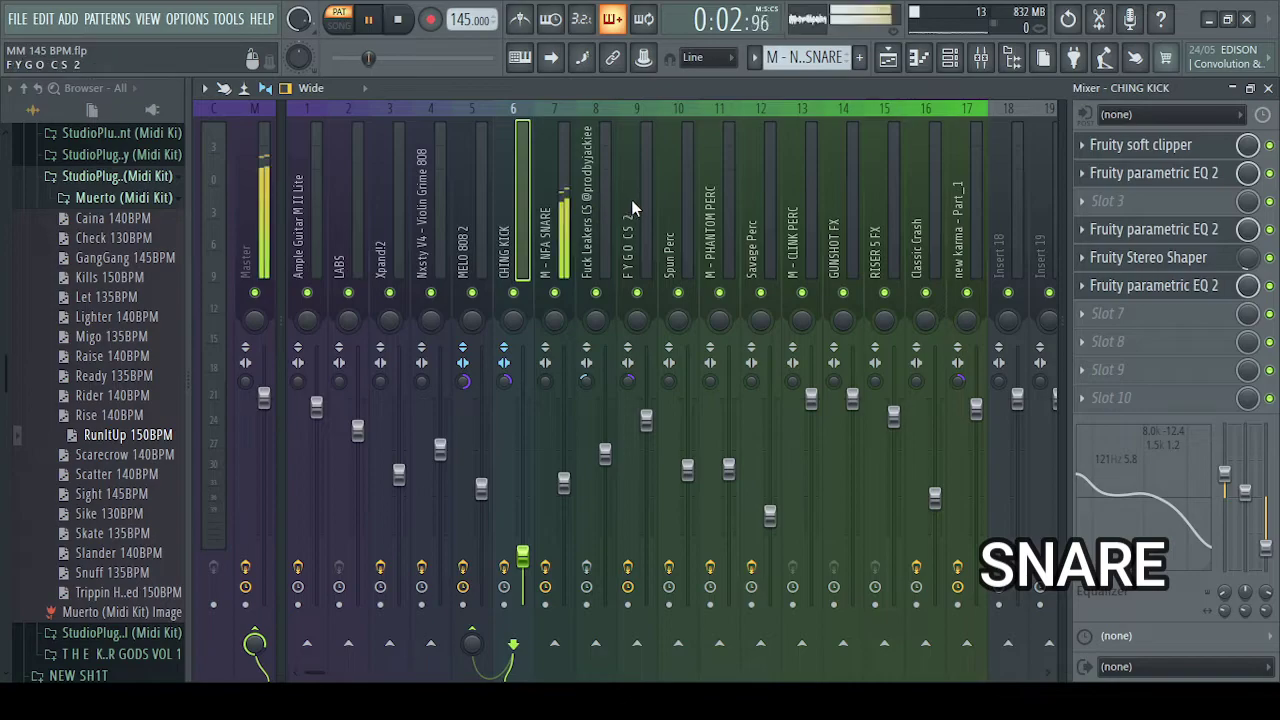
pyautogui.click(562, 208)
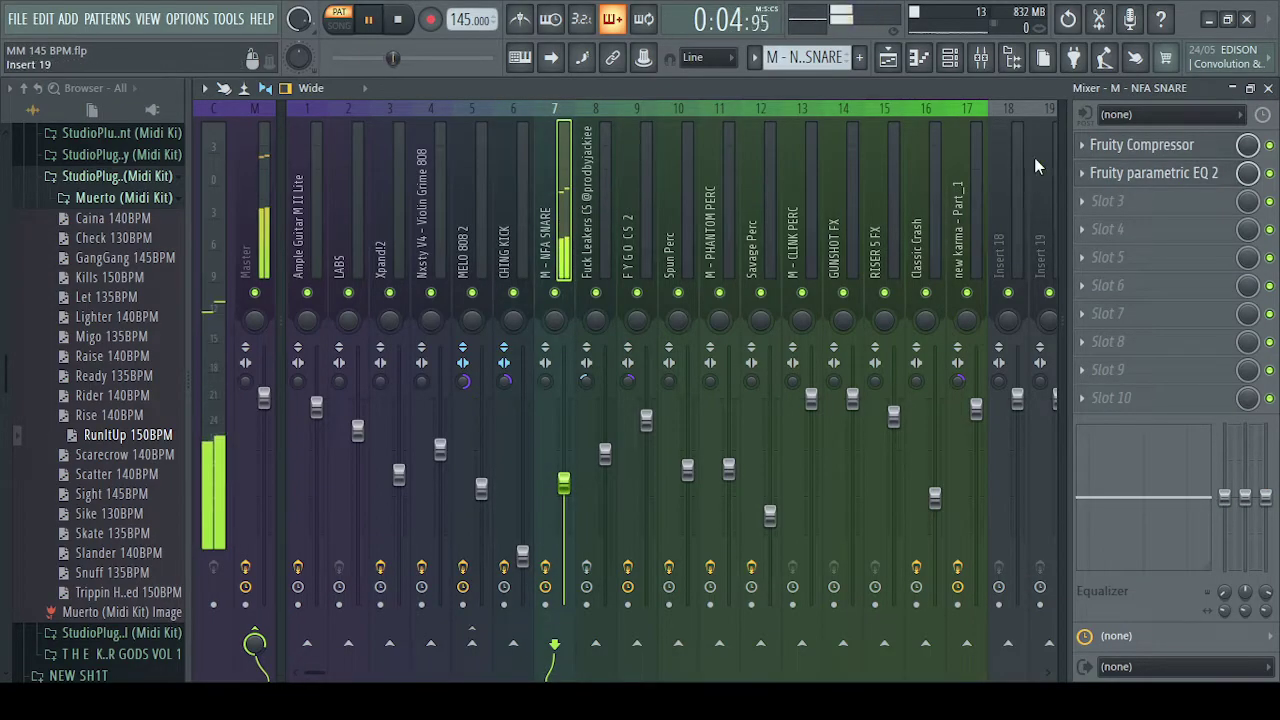
pyautogui.click(1134, 155)
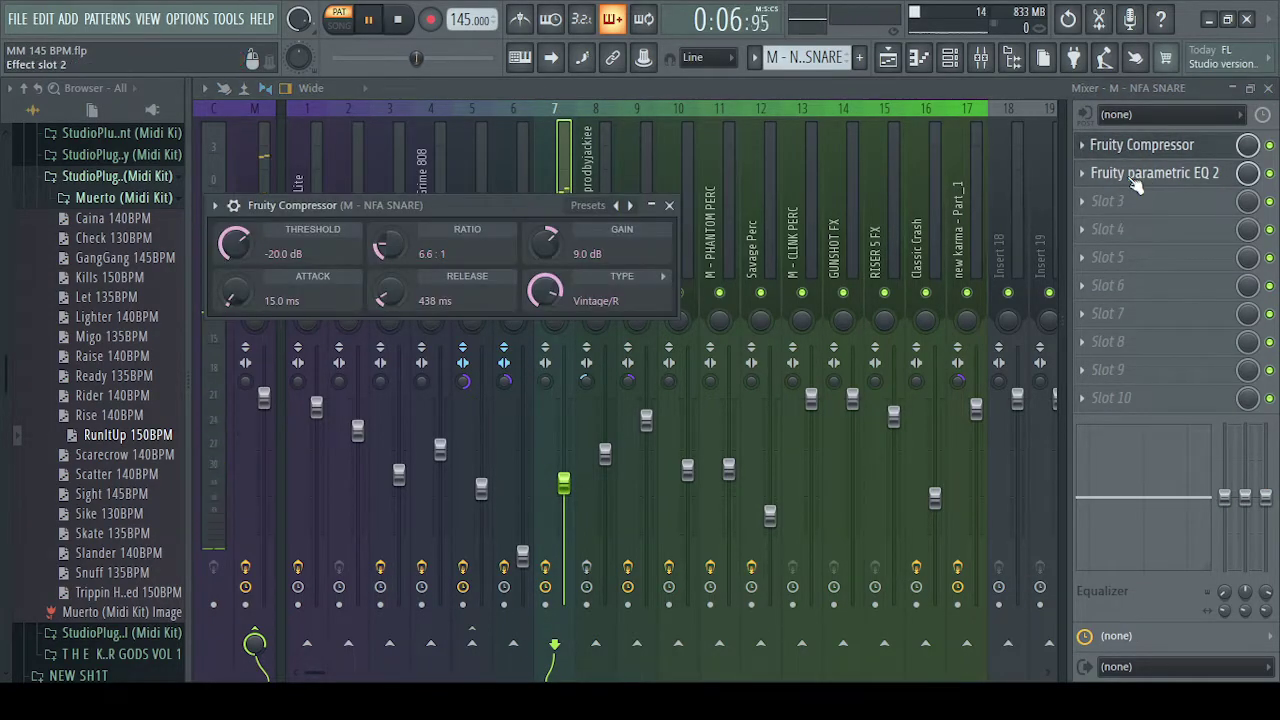
pyautogui.click(1136, 175)
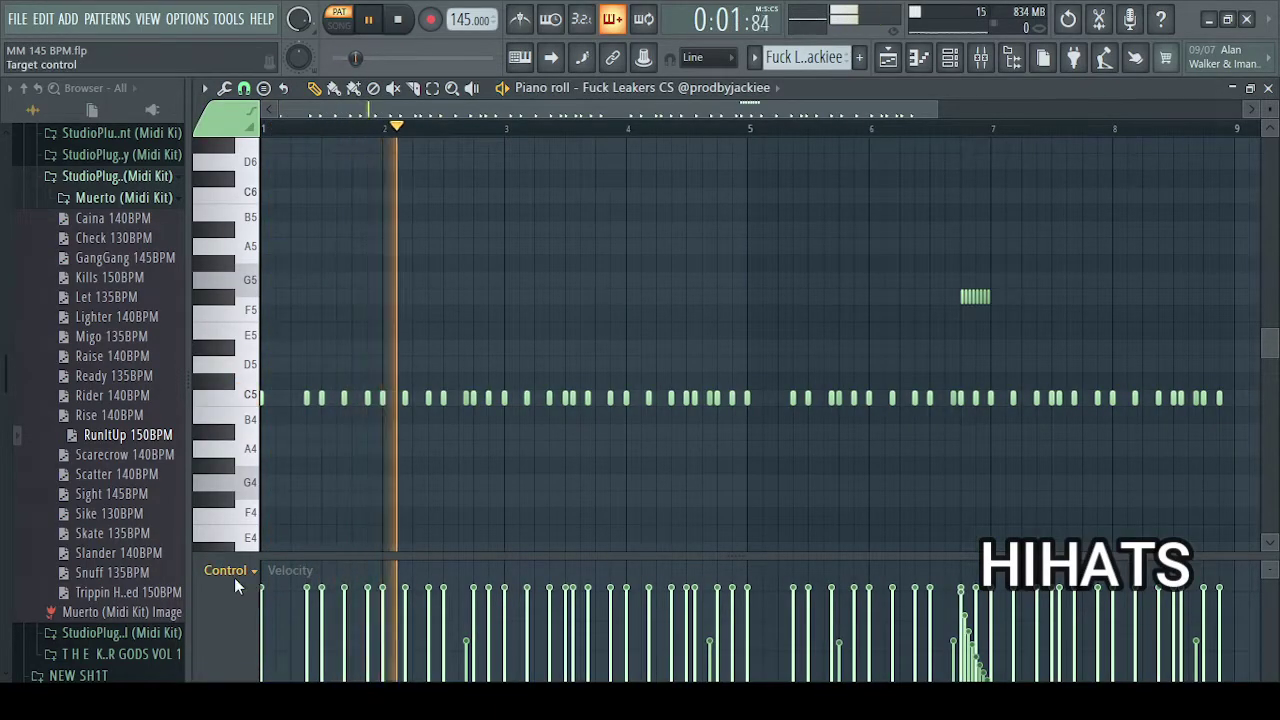
# Step: Look over the hi-hat pattern's notes and control lane in the piano roll during playback
pyautogui.scroll(1, 235, 571)
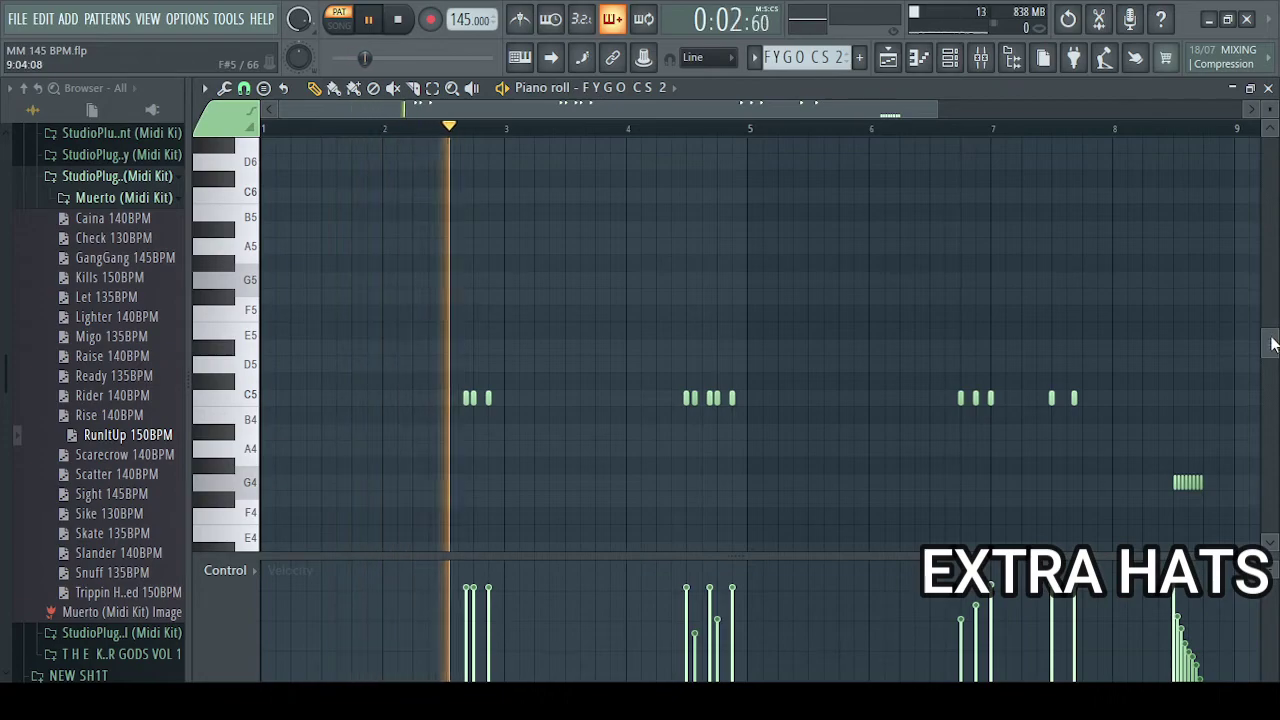
# Step: Review the F Y G O C S 2 notes during playback and inspect its mixer track's parametric EQ 2, Soundgoodizer, Reeverb and Stereo Enhancer
pyautogui.moveTo(1272, 341); pyautogui.dragTo(1274, 360)
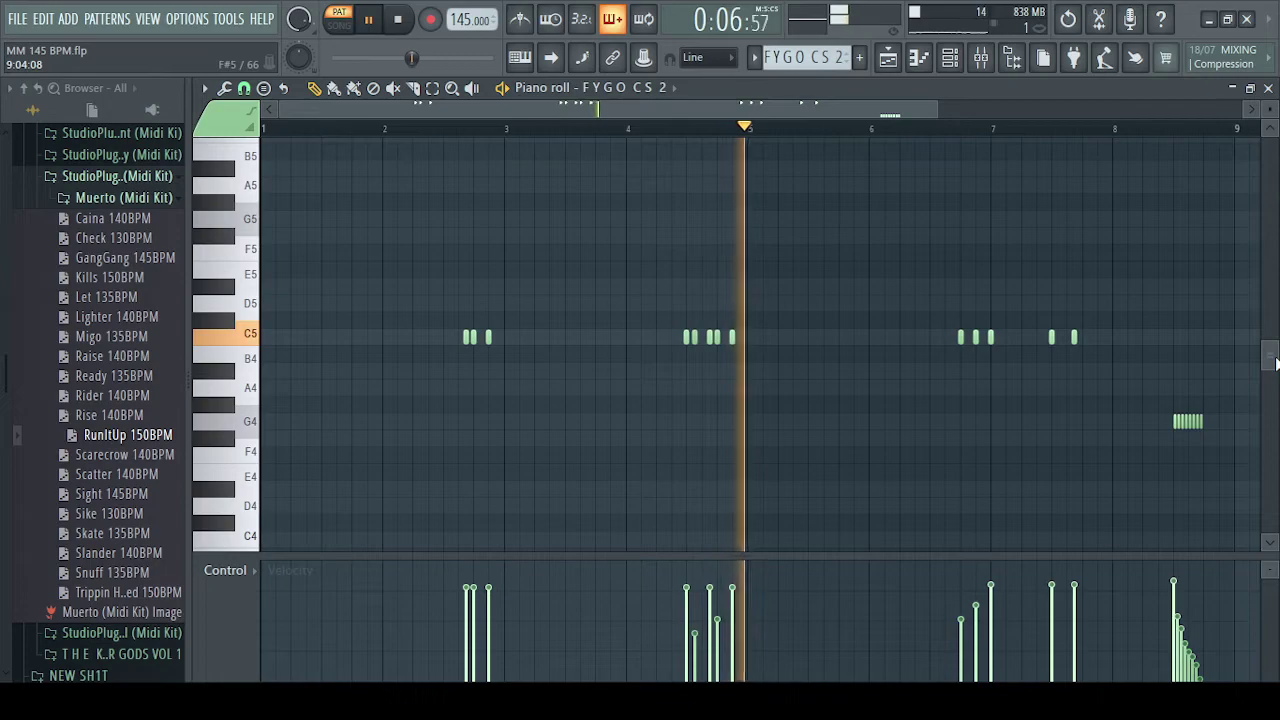
pyautogui.click(983, 59)
pyautogui.click(651, 209)
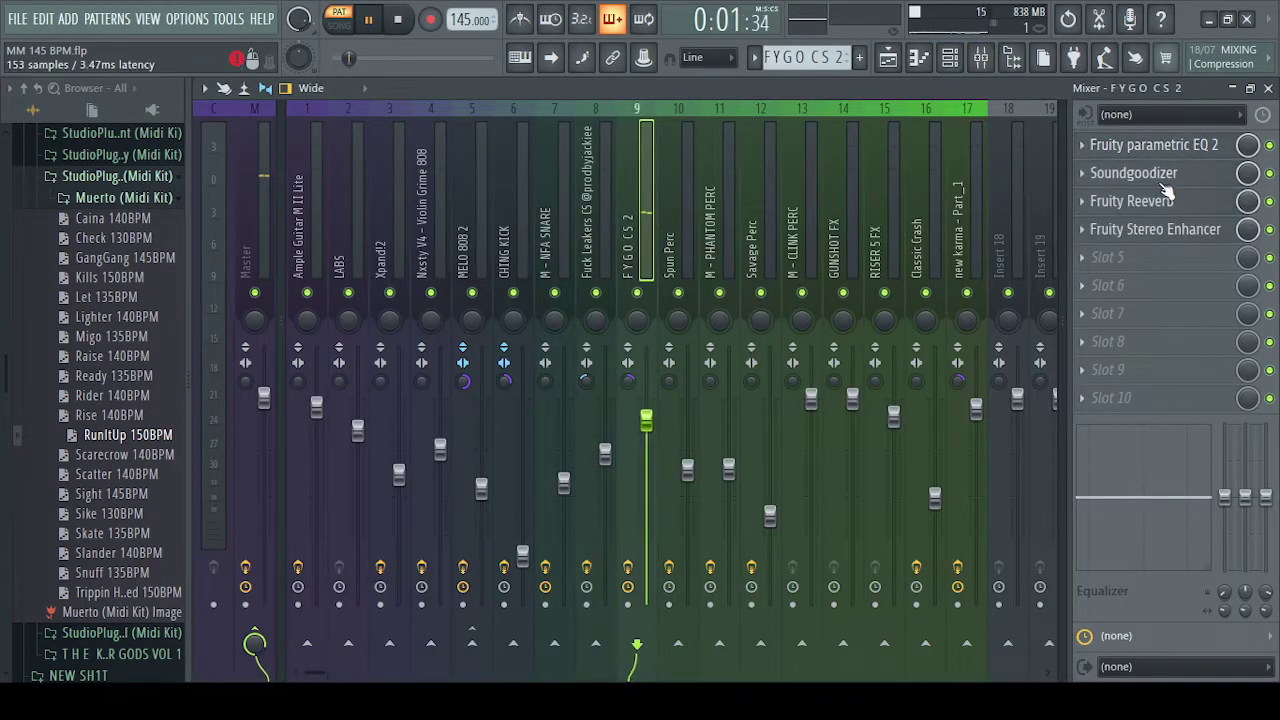
pyautogui.click(1153, 157)
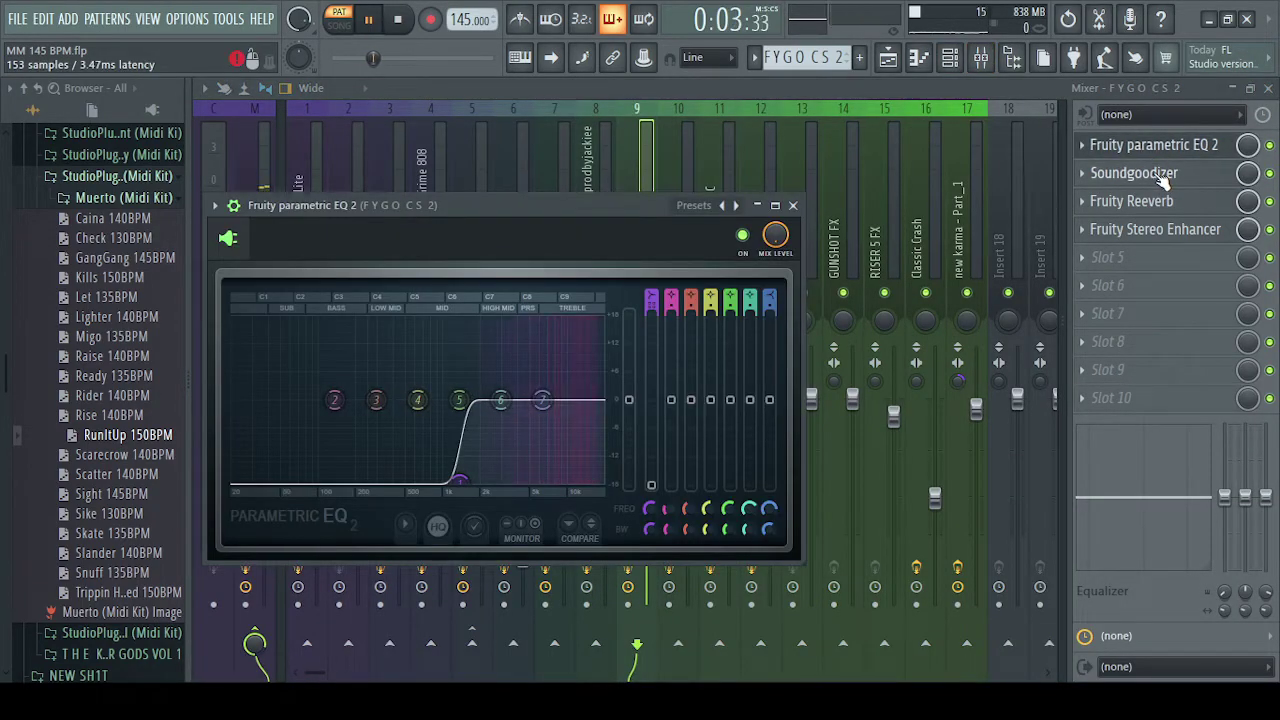
pyautogui.click(1163, 176)
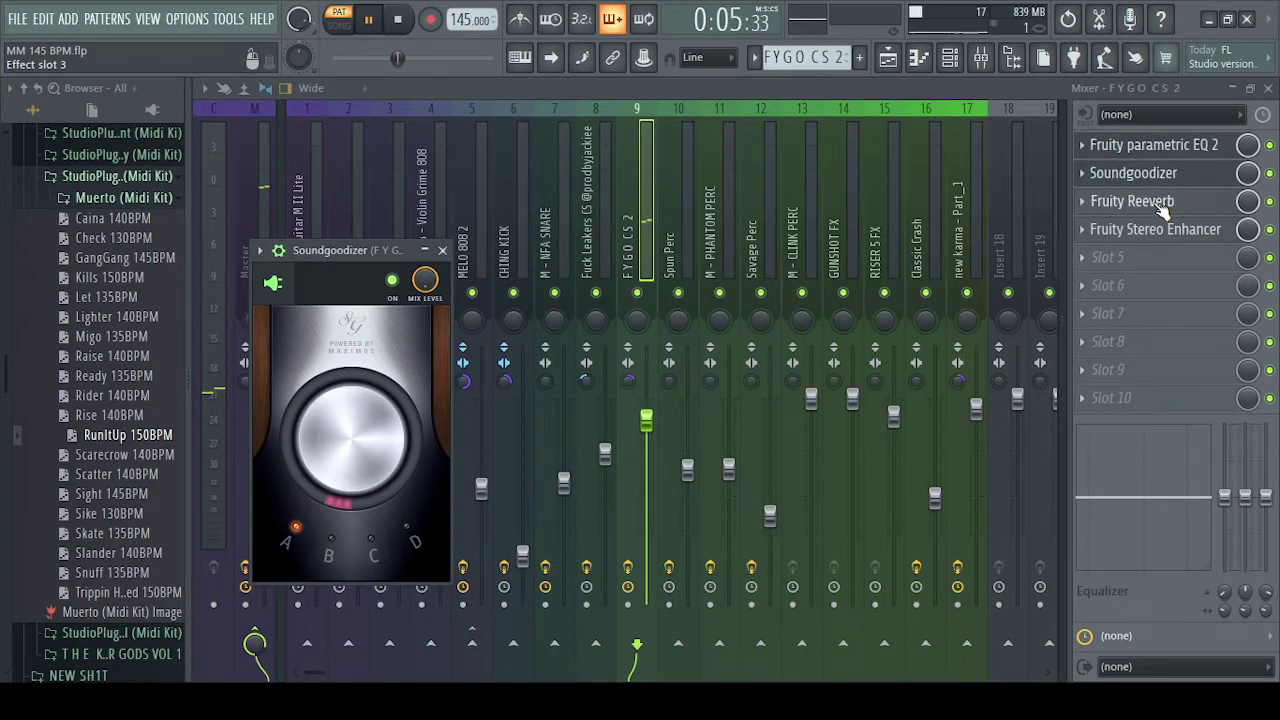
pyautogui.click(1163, 204)
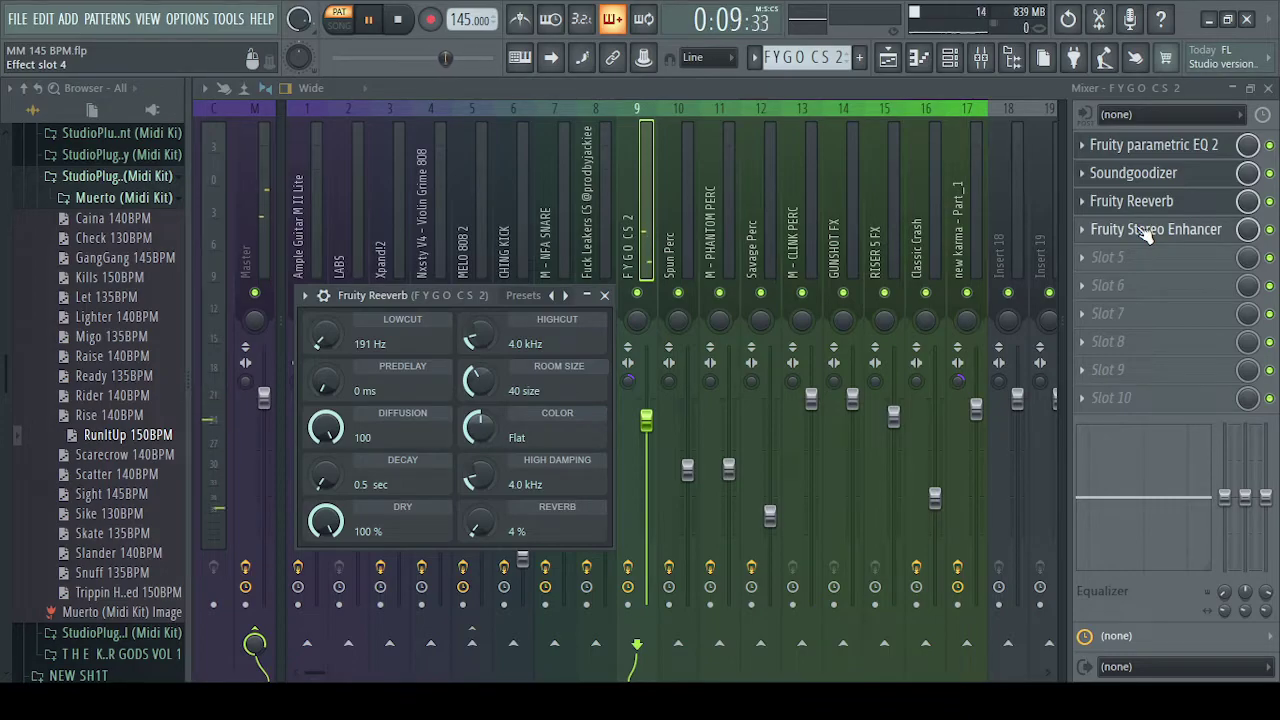
pyautogui.click(1147, 232)
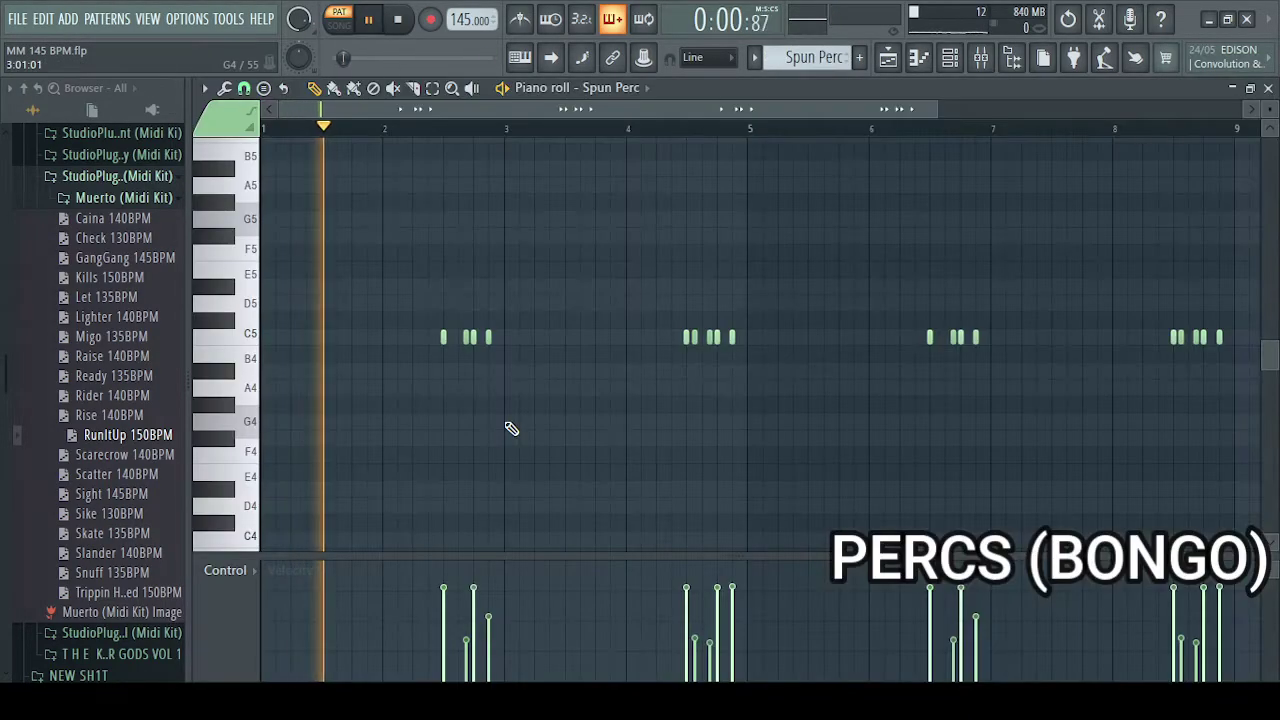
# Step: Inspect Fruity parametric EQ 2 and Fruity soft clipper on the Spun Perc mixer track while its pattern plays
pyautogui.click(982, 58)
pyautogui.click(680, 202)
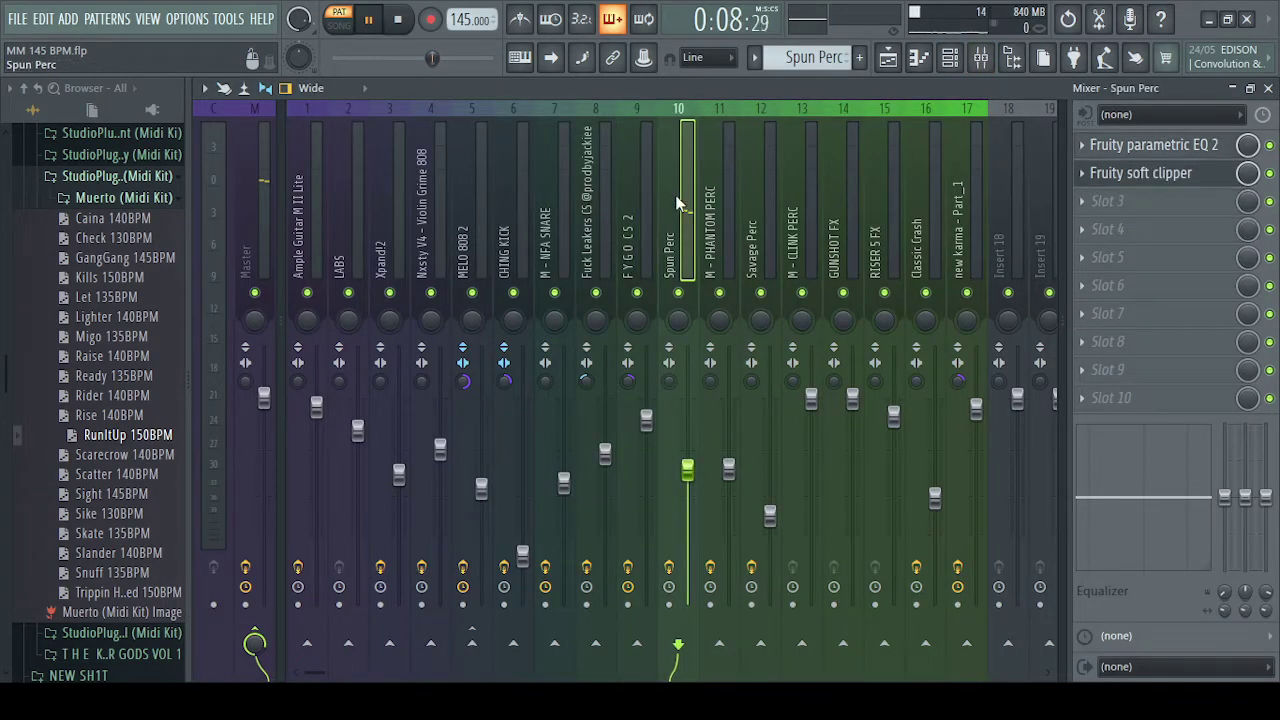
pyautogui.click(1135, 147)
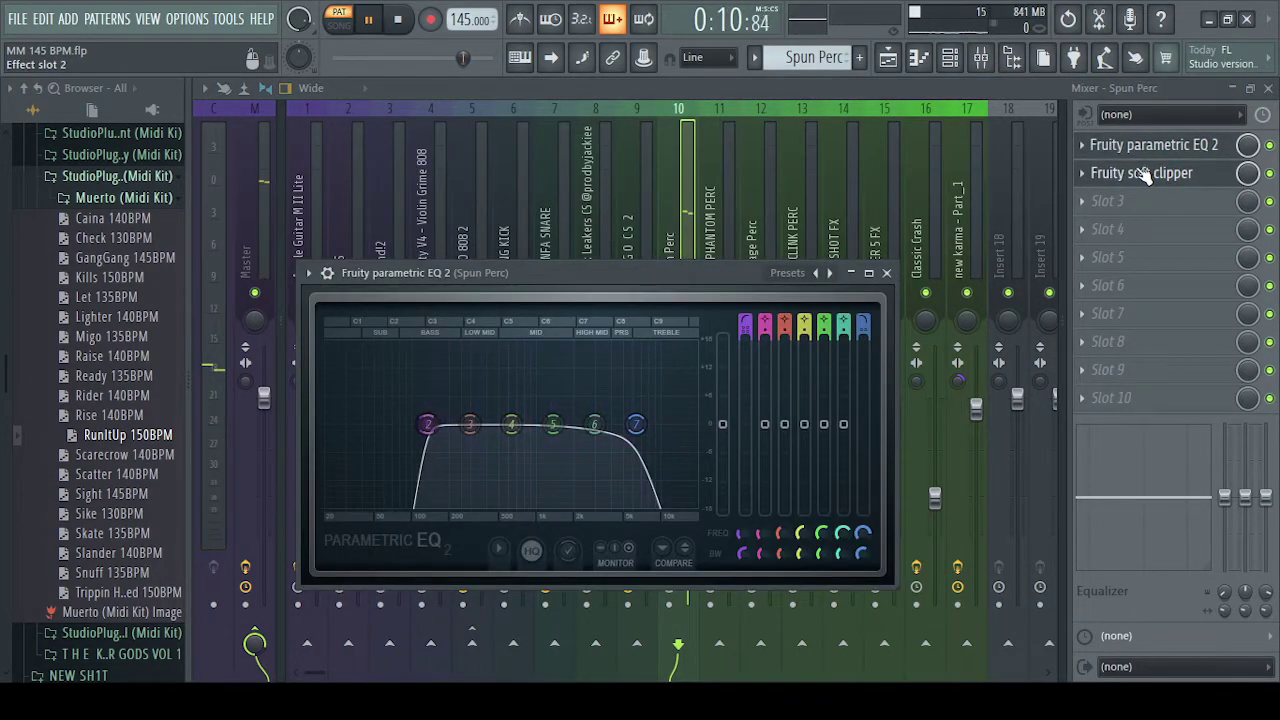
pyautogui.click(1145, 175)
pyautogui.click(1145, 175)
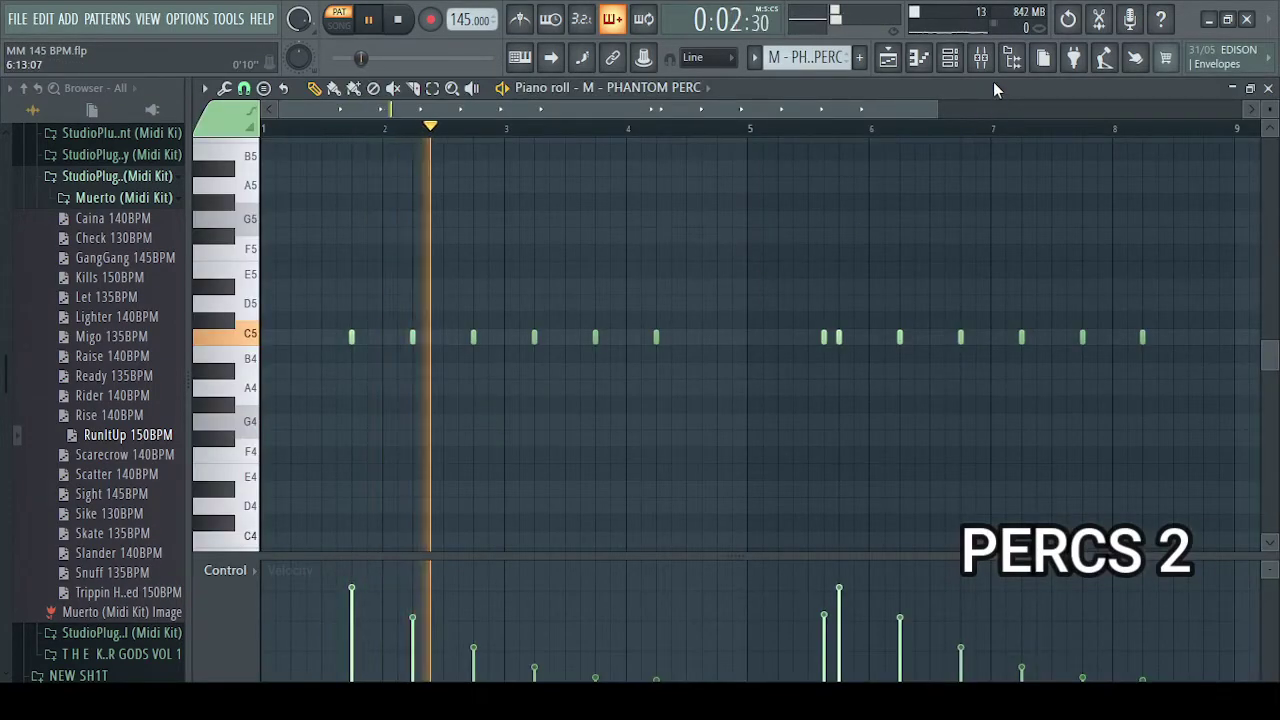
# Step: Inspect Fruity parametric EQ 2 on the M - PHANTOM PERC mixer track during playback, and close the mixer and effect windows
pyautogui.click(981, 57)
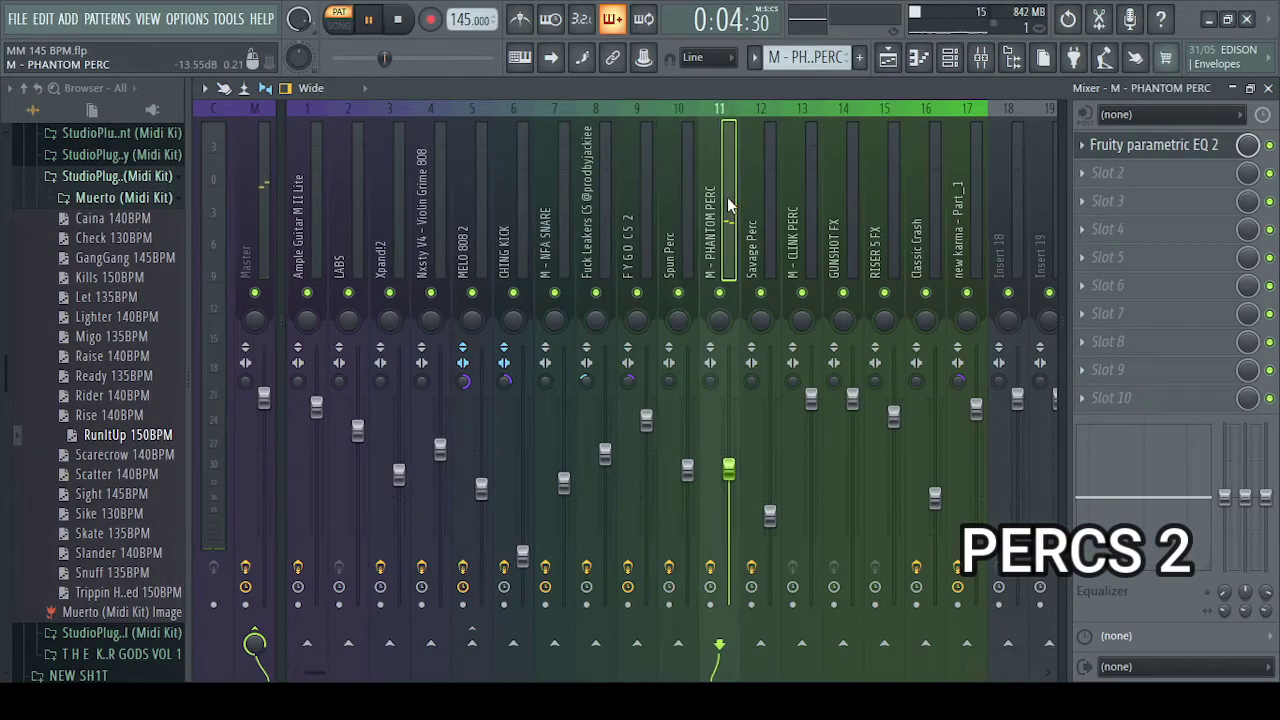
pyautogui.click(1172, 152)
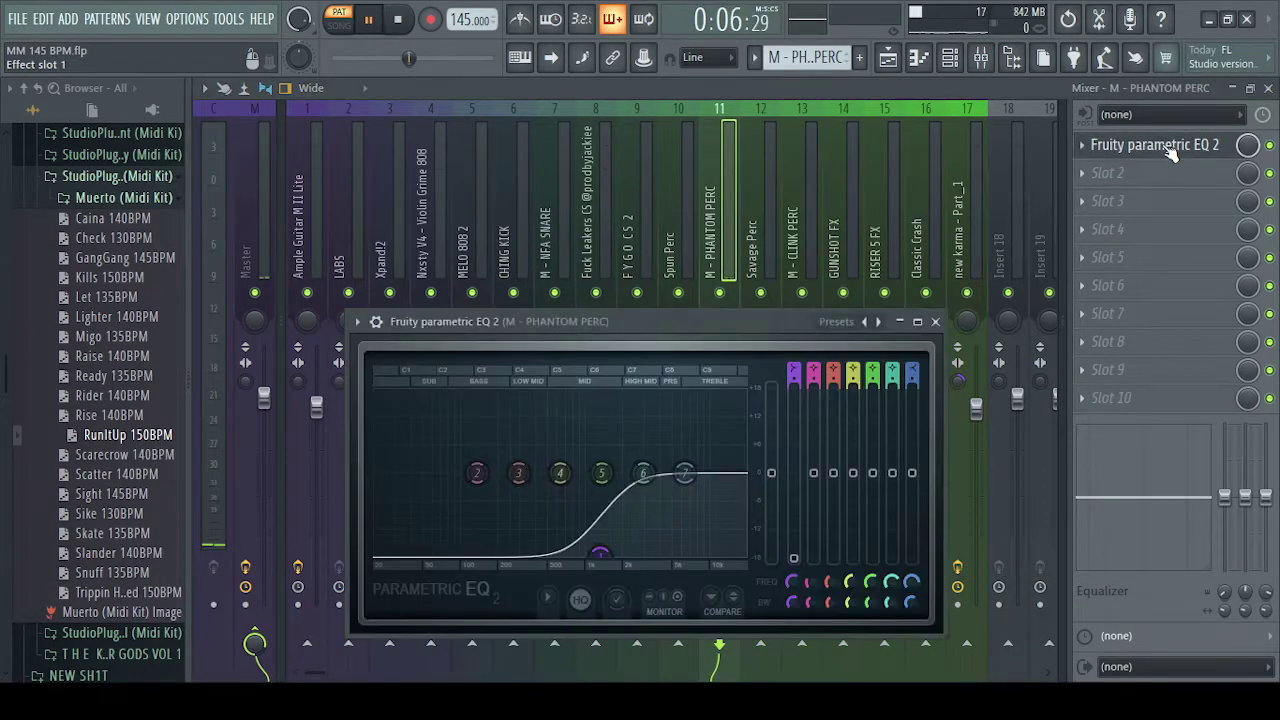
pyautogui.click(1268, 88)
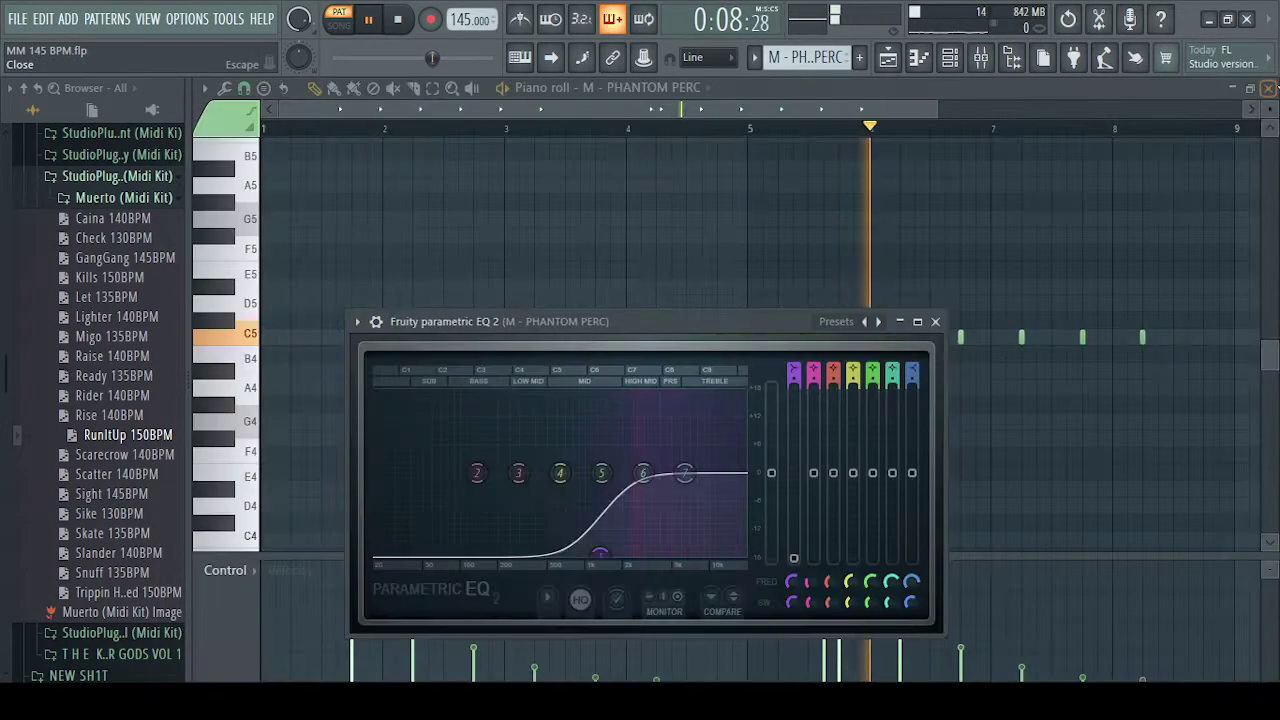
pyautogui.press('Escape')
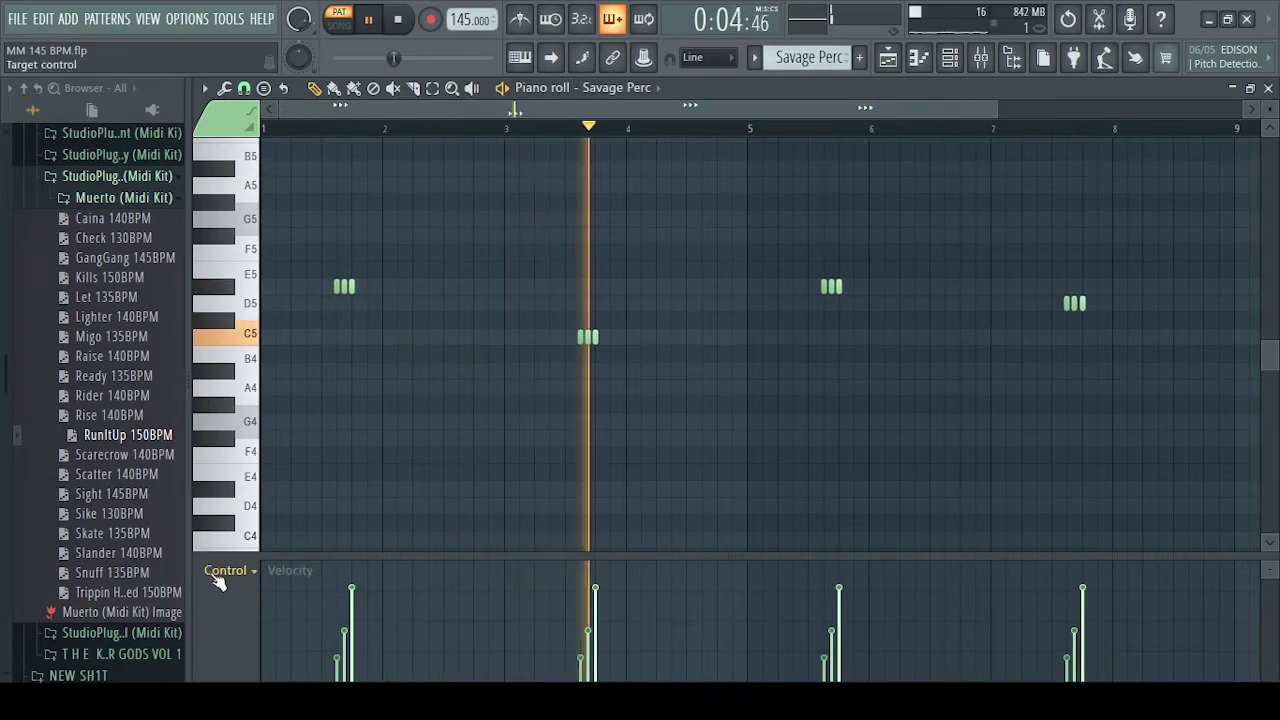
# Step: Inspect Savage Perc's notes, Fruity parametric EQ 2 and Fruity Reeverb 2, and check the M - CLINK PERC mixer track
pyautogui.scroll(1, 222, 569)
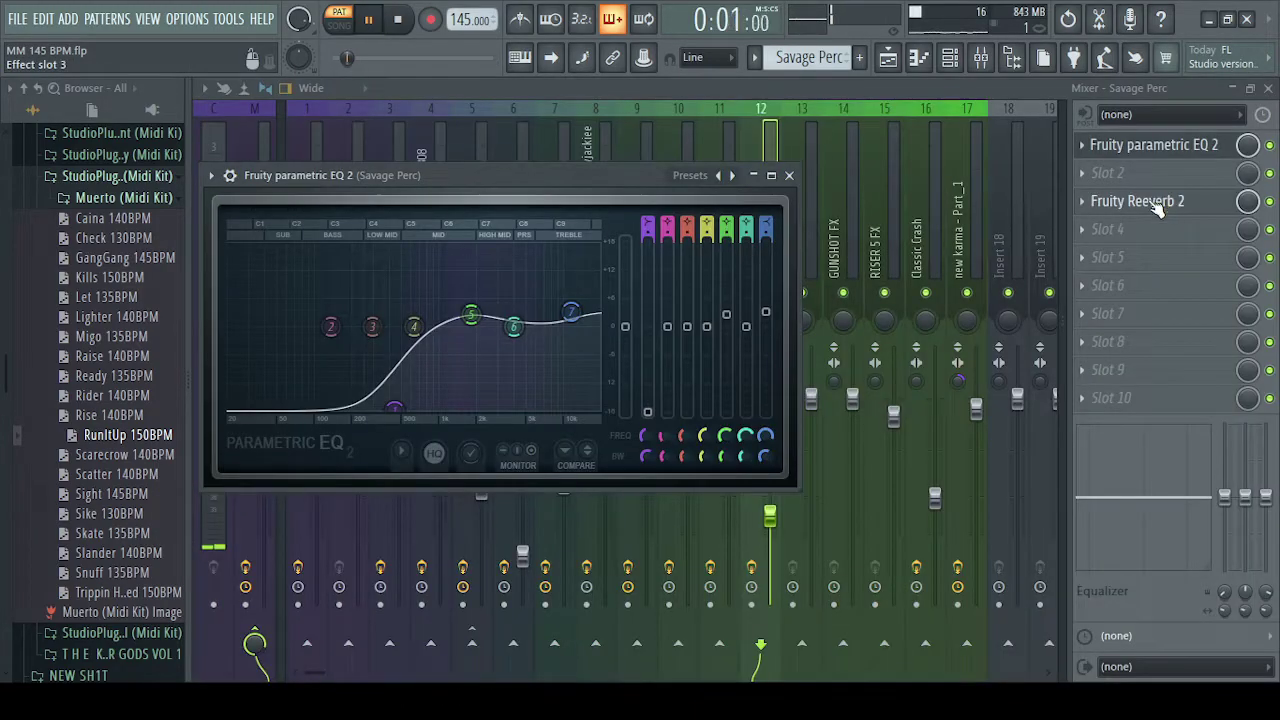
pyautogui.click(1150, 203)
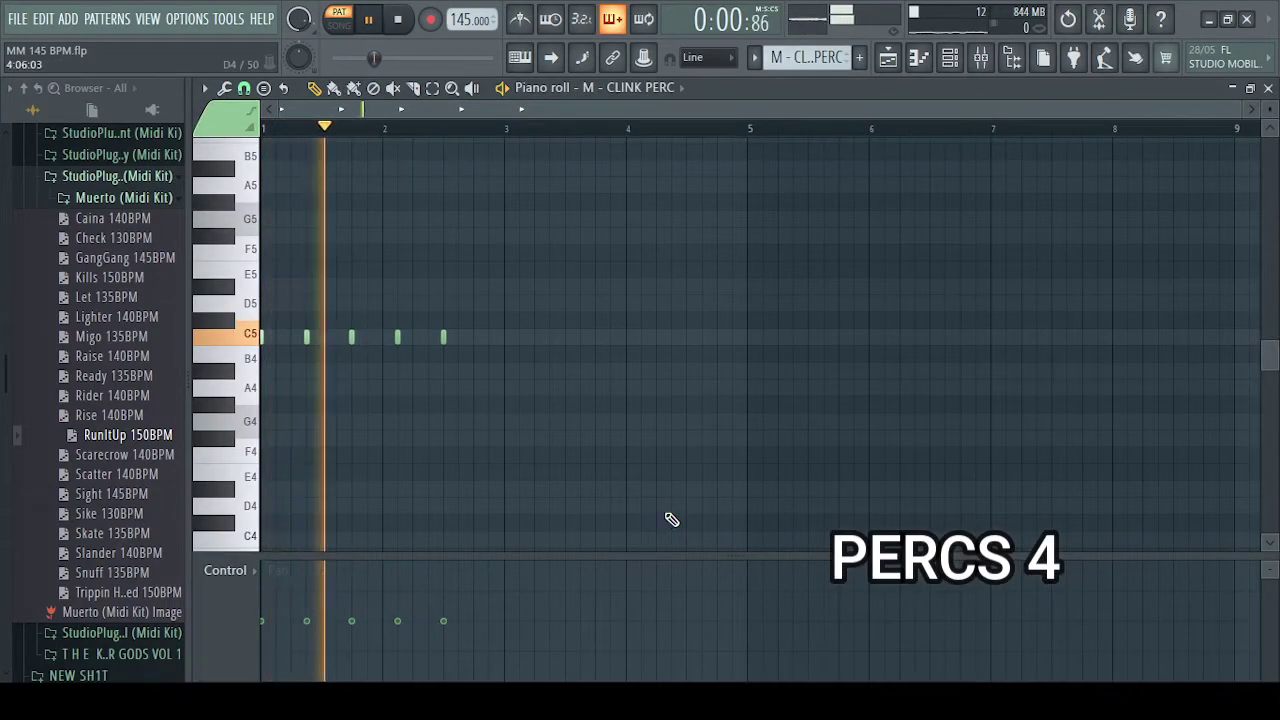
pyautogui.click(983, 58)
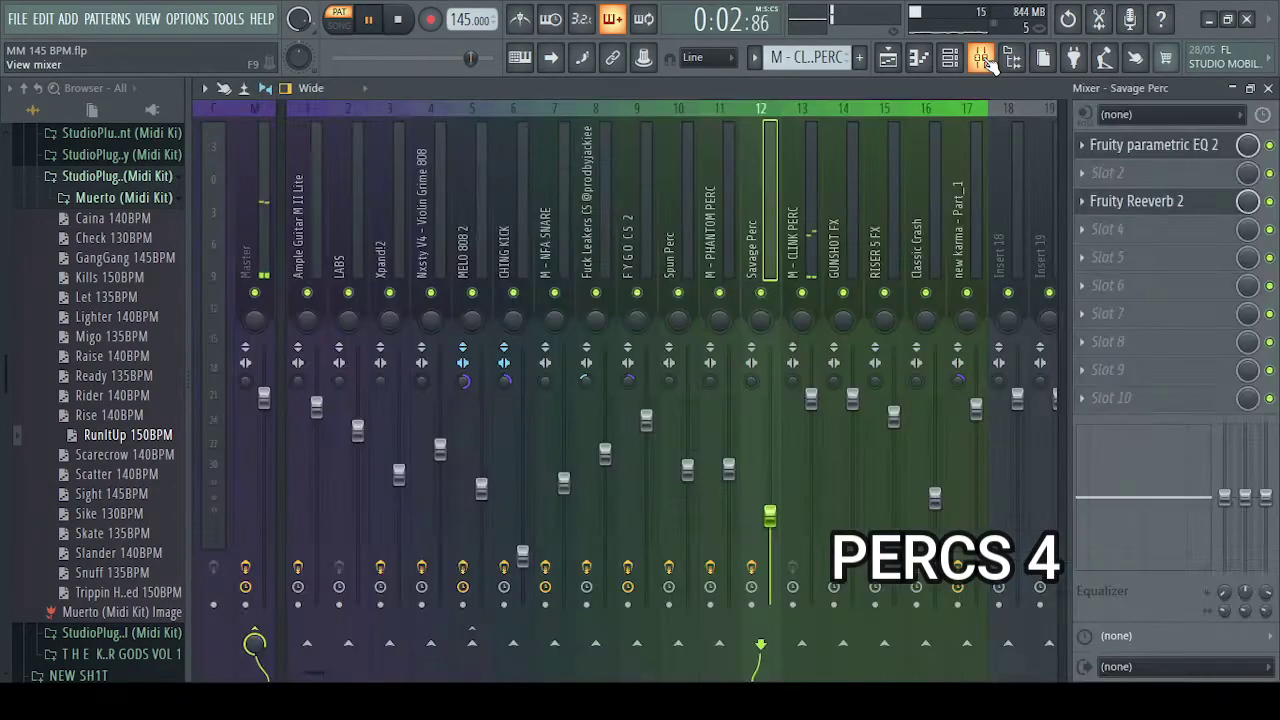
pyautogui.click(815, 244)
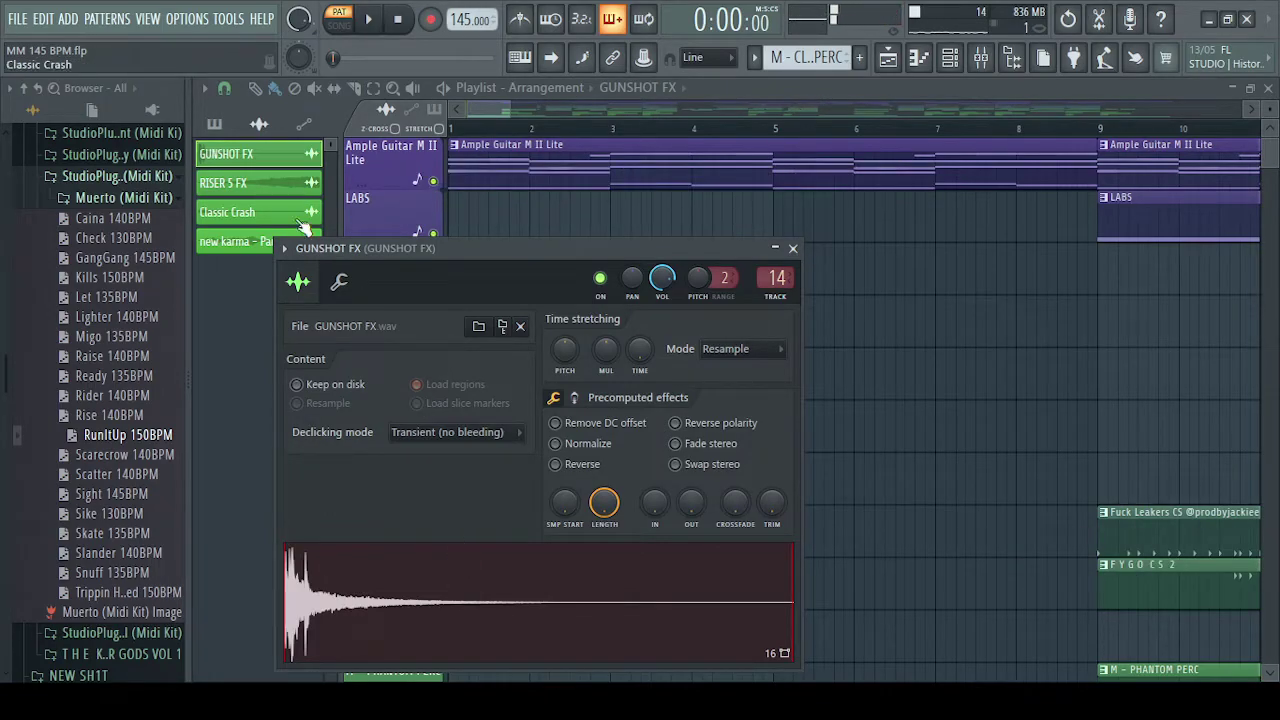
# Step: View the sample settings of the RISER 5 FX and Classic Crash audio clips
pyautogui.click(283, 184)
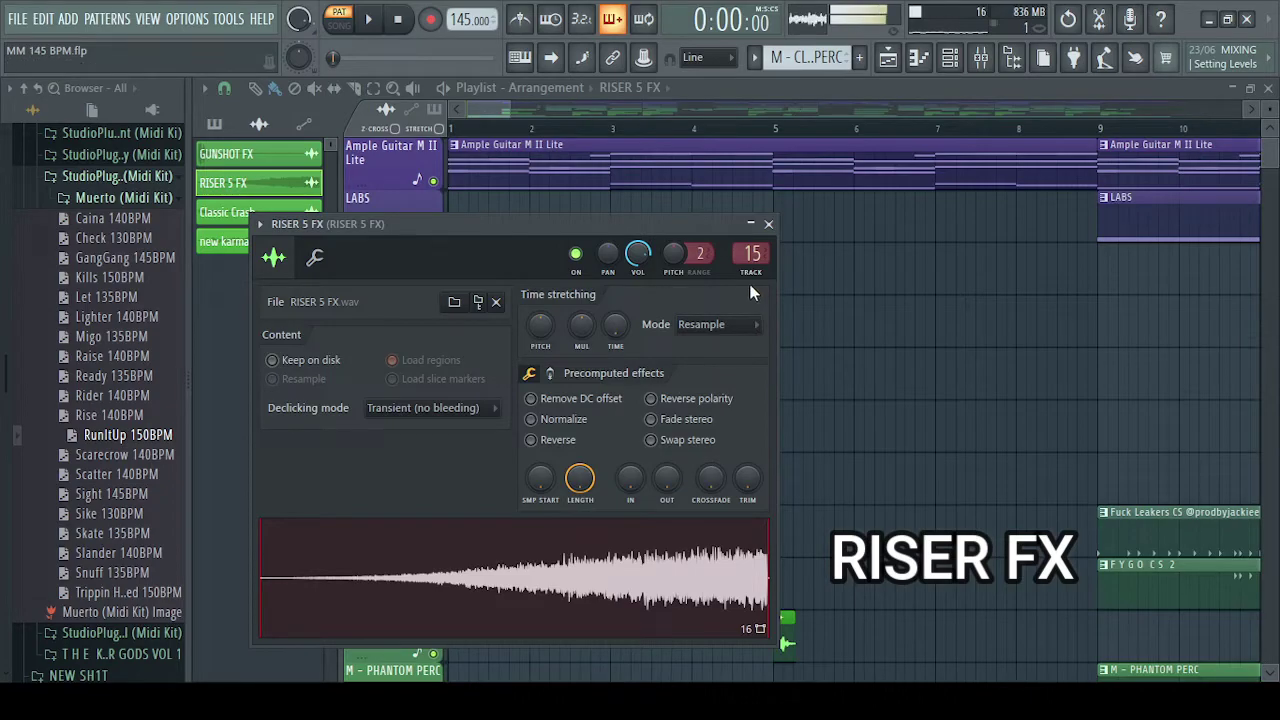
pyautogui.click(227, 212)
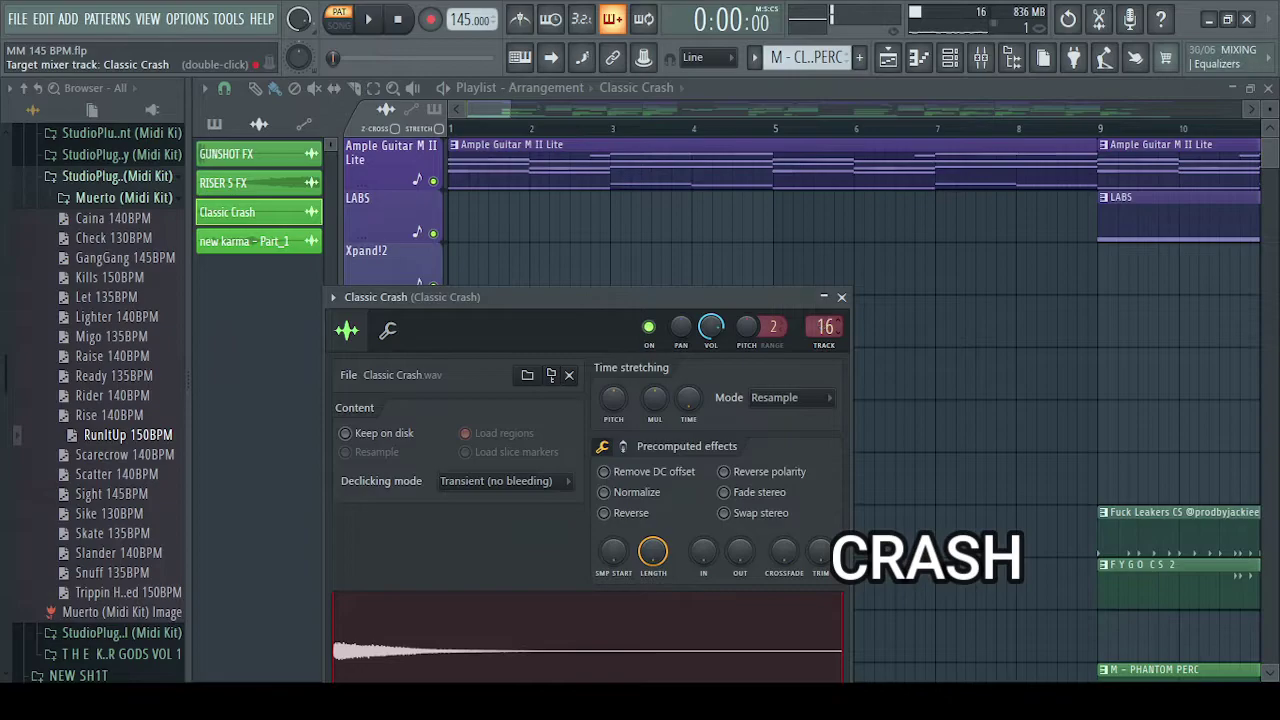
# Step: Inspect Fruity parametric EQ 2, Fruity Reeverb 2 and both Fruity Stereo Shaper effects on the Classic Crash mixer track
pyautogui.doubleClick(825, 325)
pyautogui.click(1153, 145)
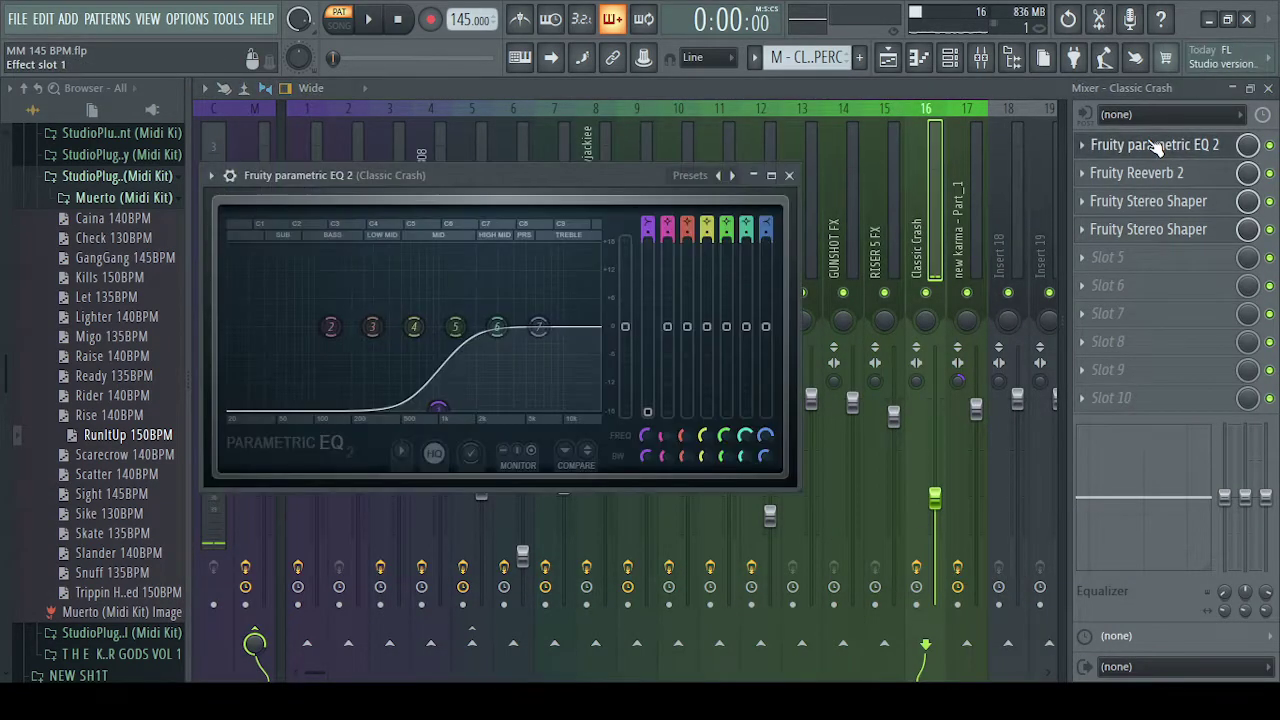
pyautogui.click(1135, 175)
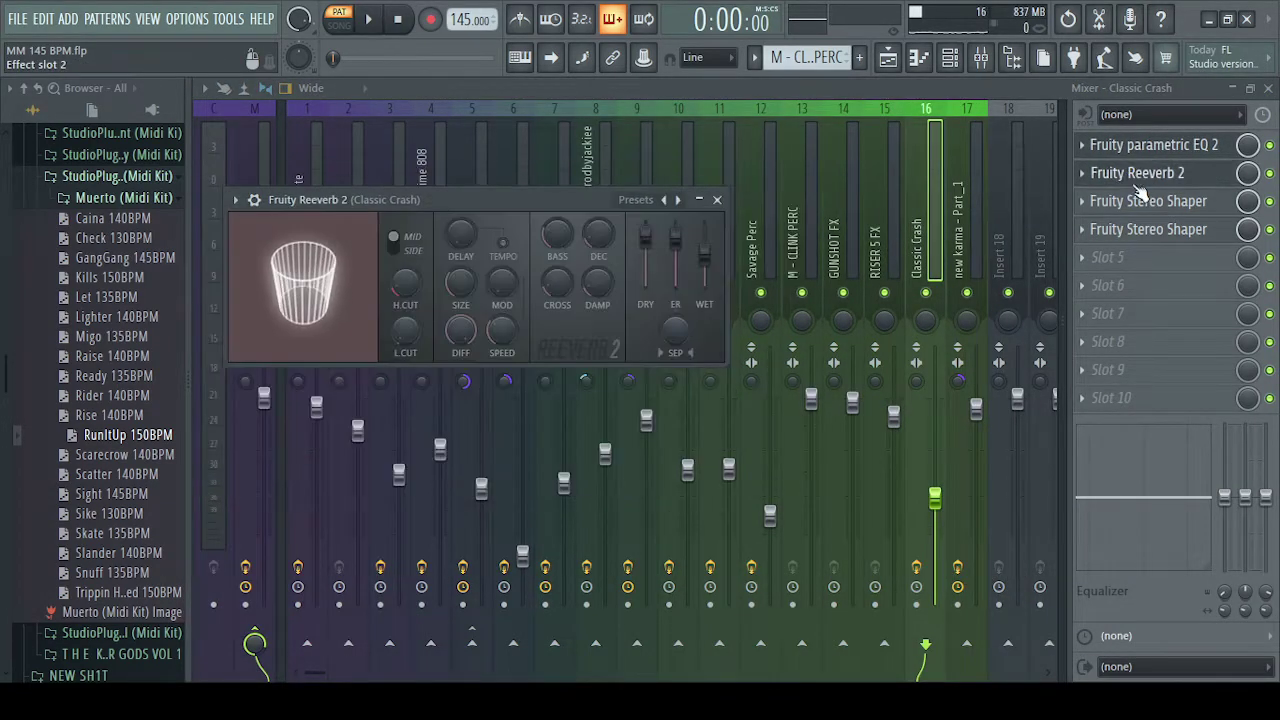
pyautogui.click(1140, 201)
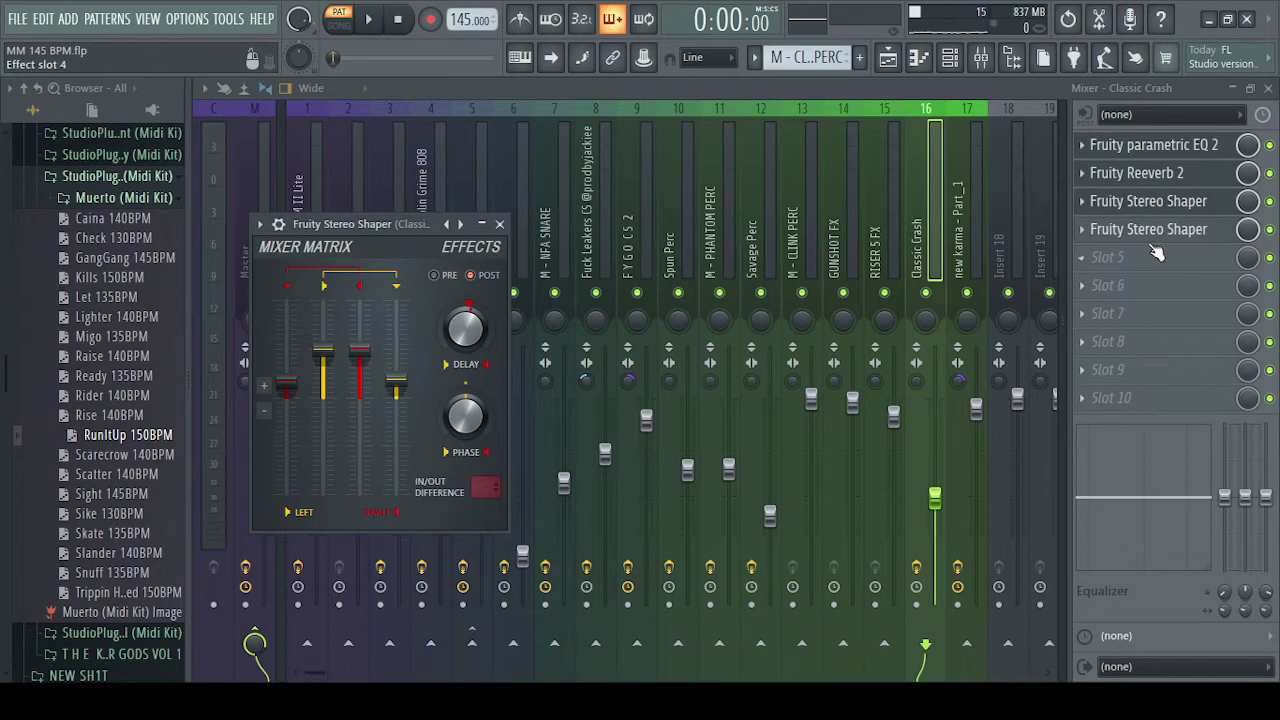
pyautogui.click(1135, 238)
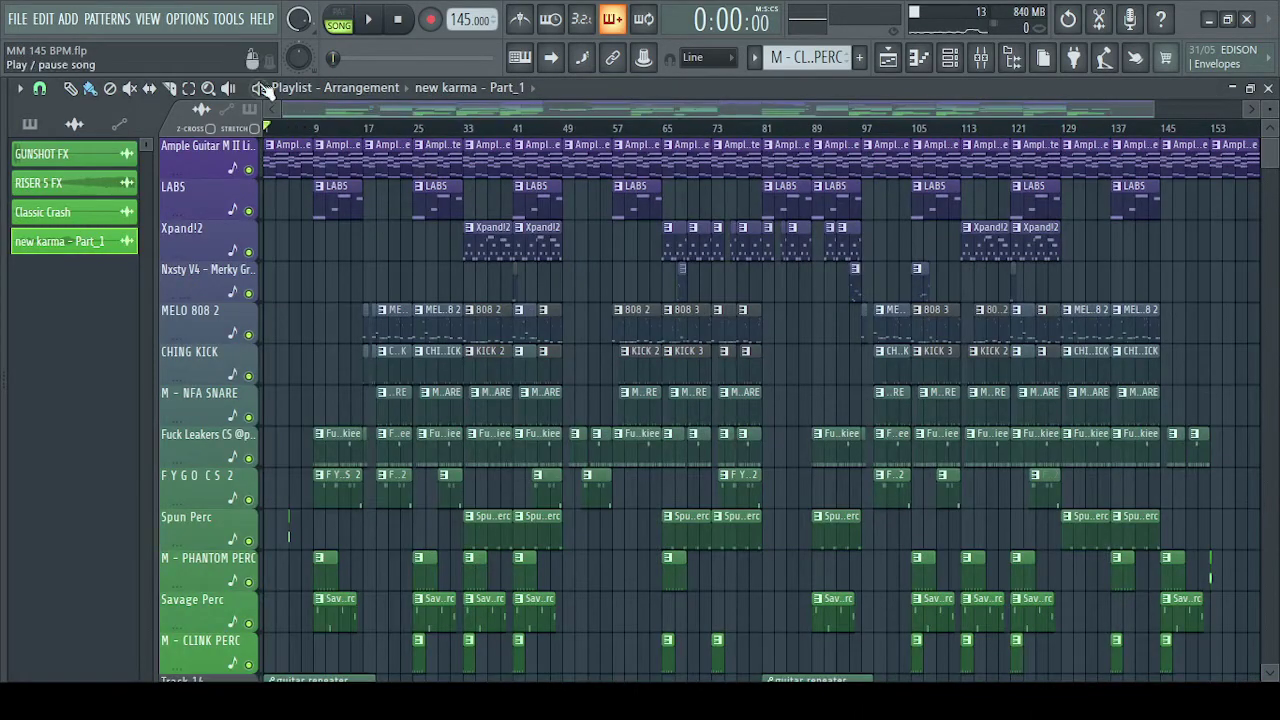
# Step: Play the full arrangement from the start in song mode with the playlist's pattern list shown, and stop playback after about 1:30
pyautogui.click(374, 20)
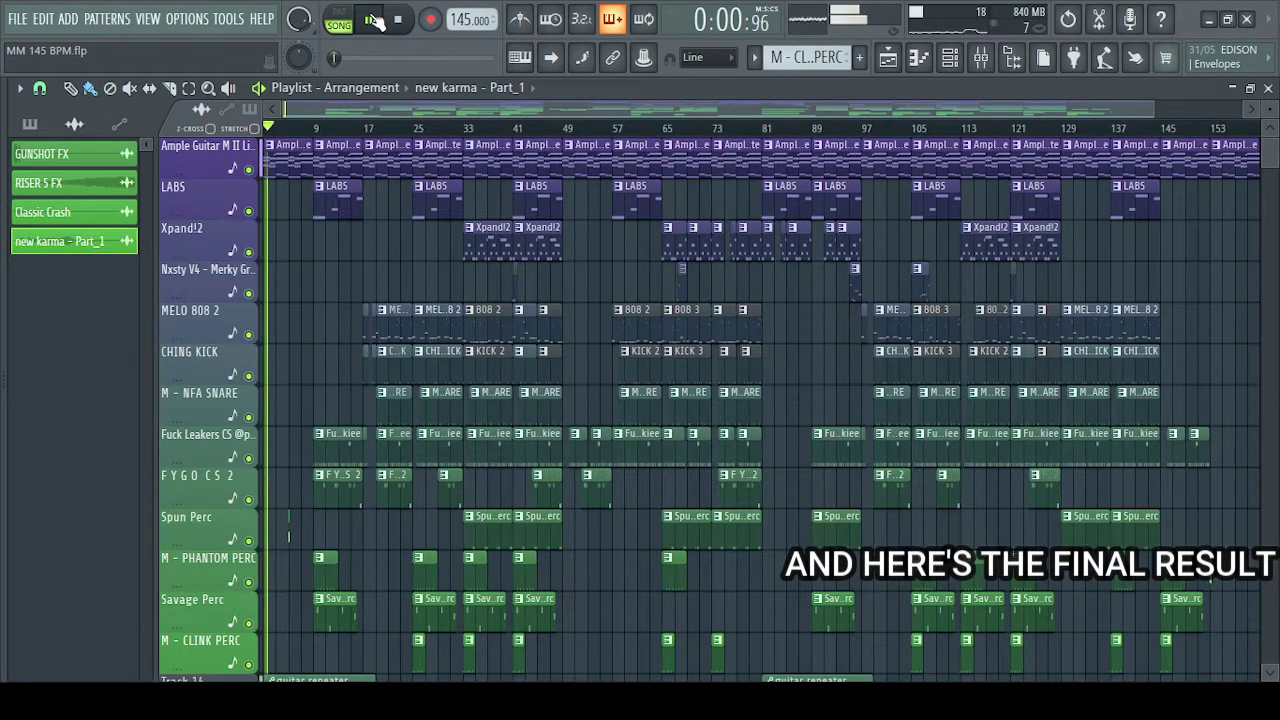
pyautogui.click(31, 124)
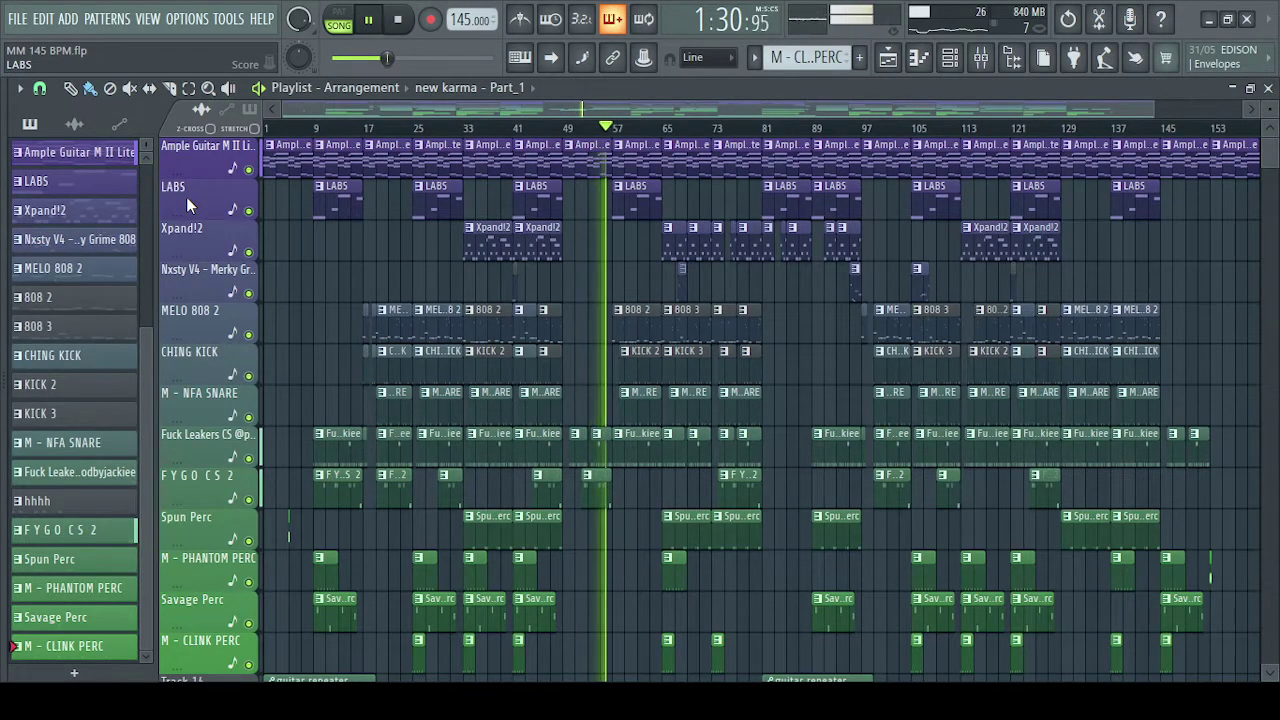
pyautogui.press('space')
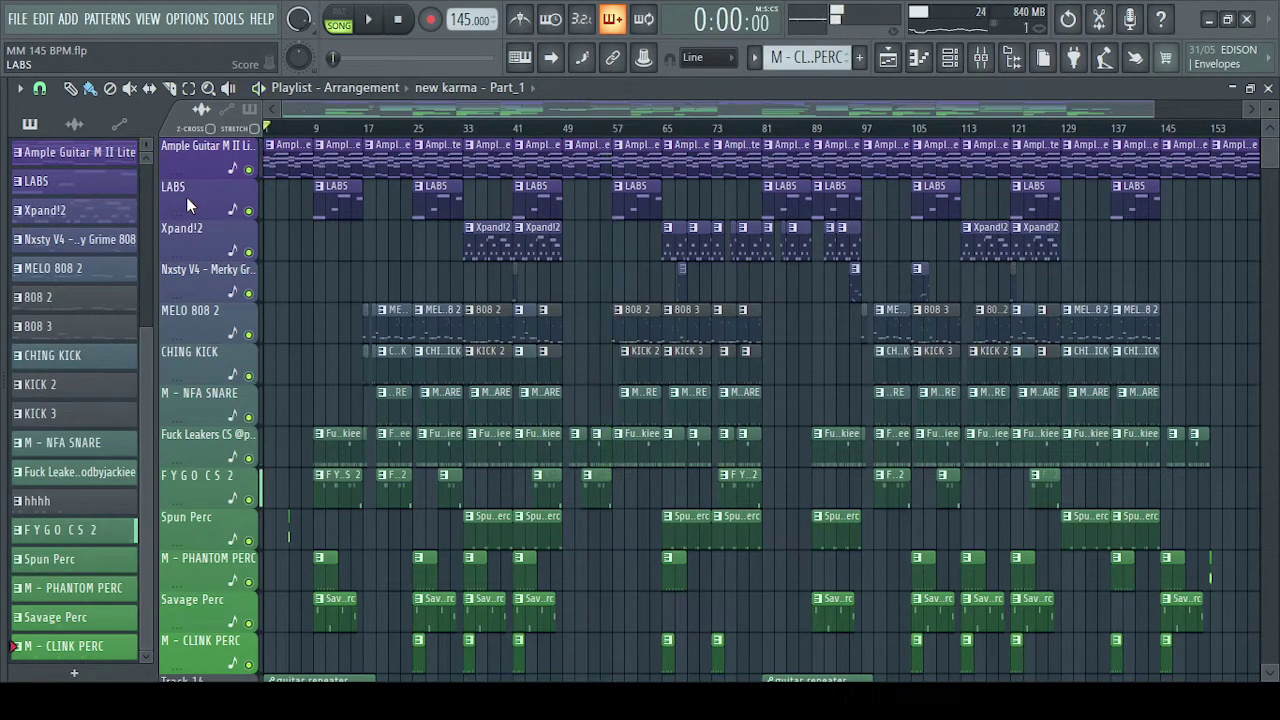